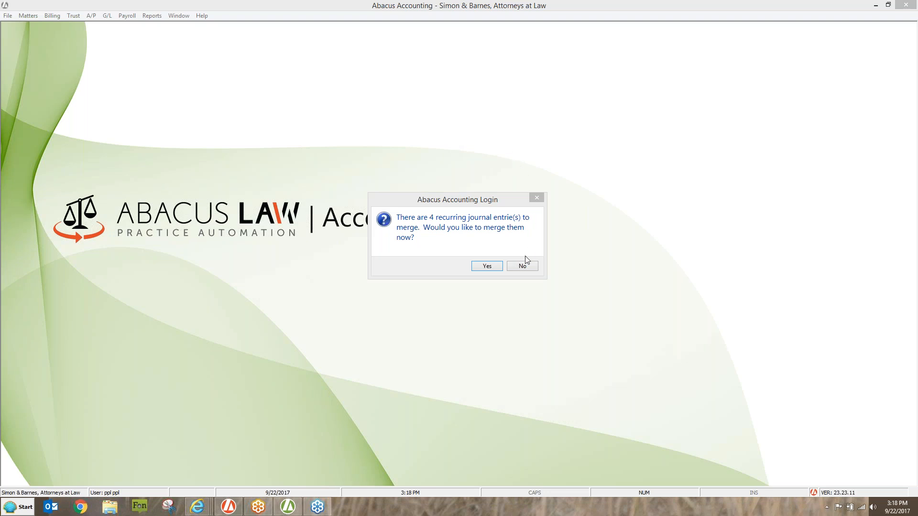
- Decline merging the recurring journal entries at login and open the window for posting general ledger journal entries
{"action": "left_click", "coordinate": [522, 267]}
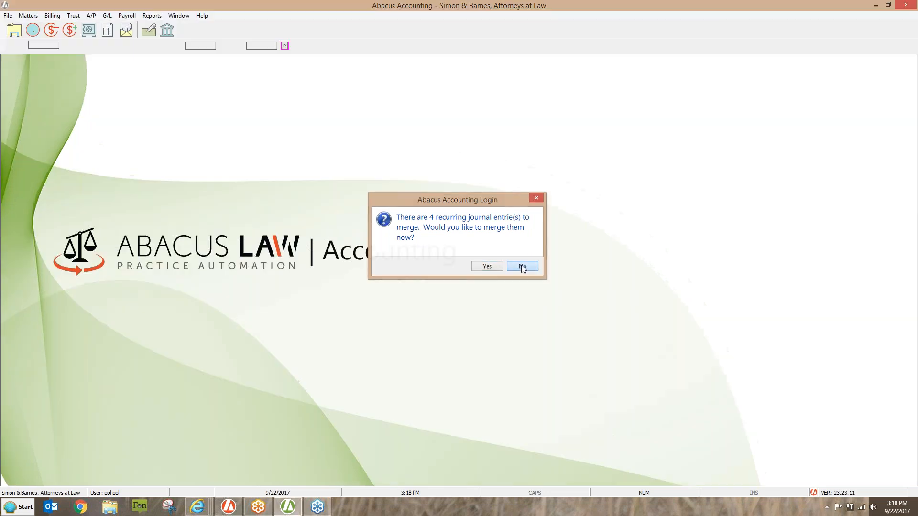
{"action": "left_click", "coordinate": [522, 266]}
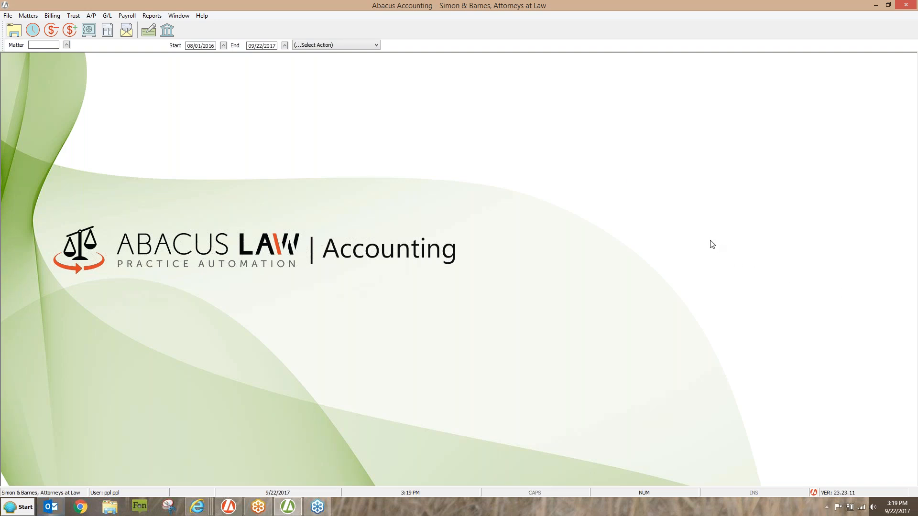
{"action": "left_click", "coordinate": [110, 17]}
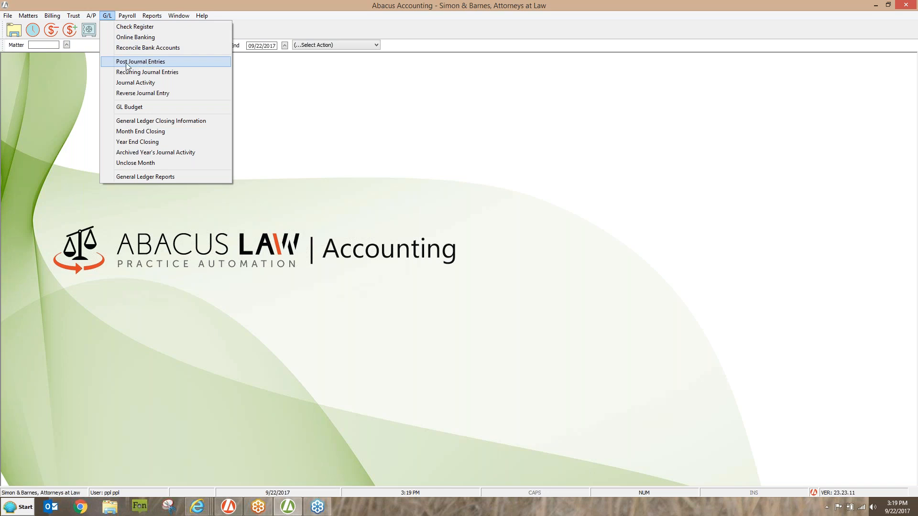
{"action": "left_click", "coordinate": [163, 64]}
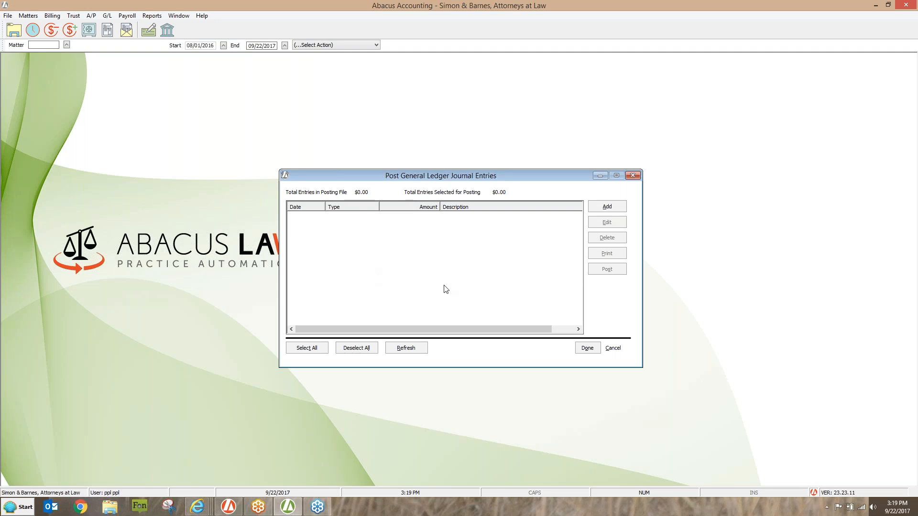
- View the blank form for adding a general ledger journal entry, and close it without saving an entry
{"action": "left_click", "coordinate": [605, 213]}
{"action": "left_click", "coordinate": [609, 213]}
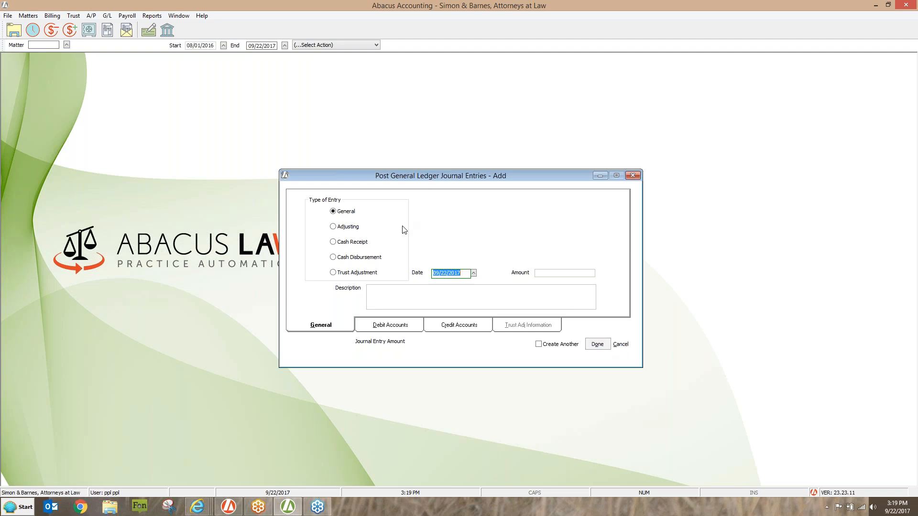
{"action": "left_click", "coordinate": [631, 176]}
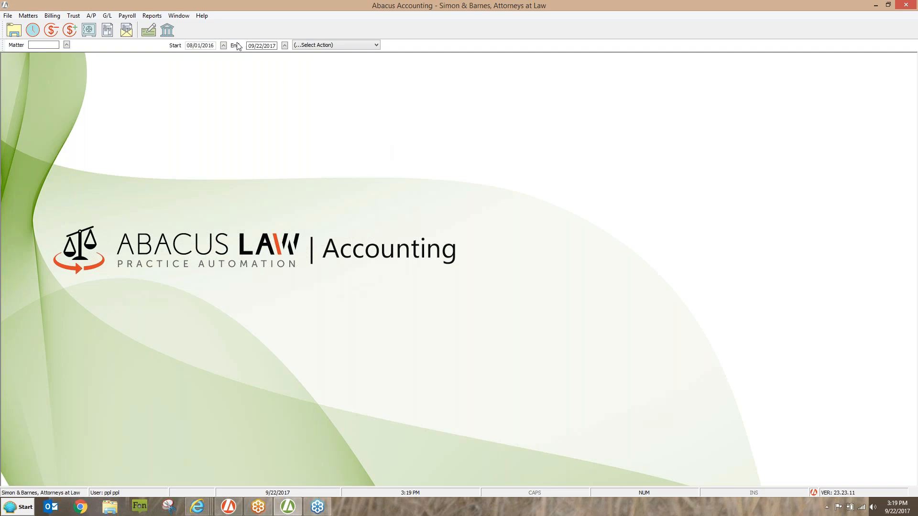
- Open the recurring journal entries and review the general, debit and credit details of the Monthly Health Insurance for Firm entry
{"action": "left_click", "coordinate": [106, 16]}
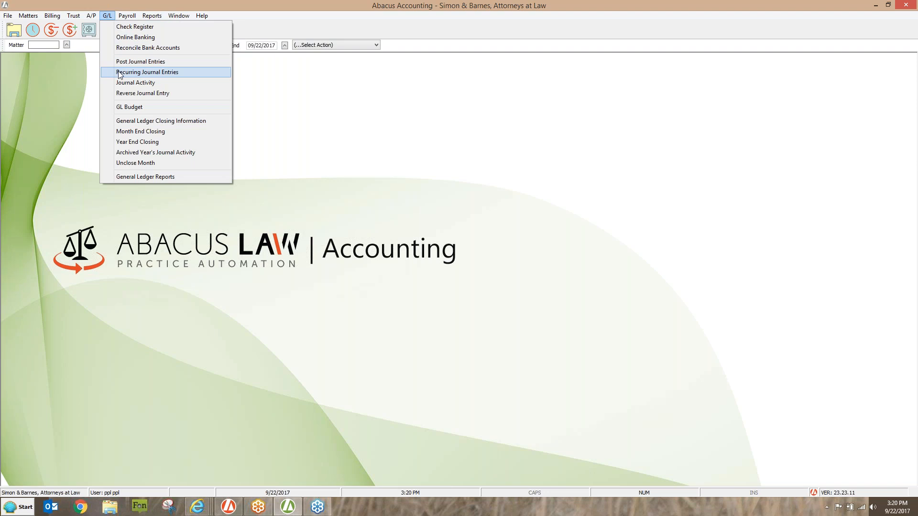
{"action": "left_click", "coordinate": [182, 74]}
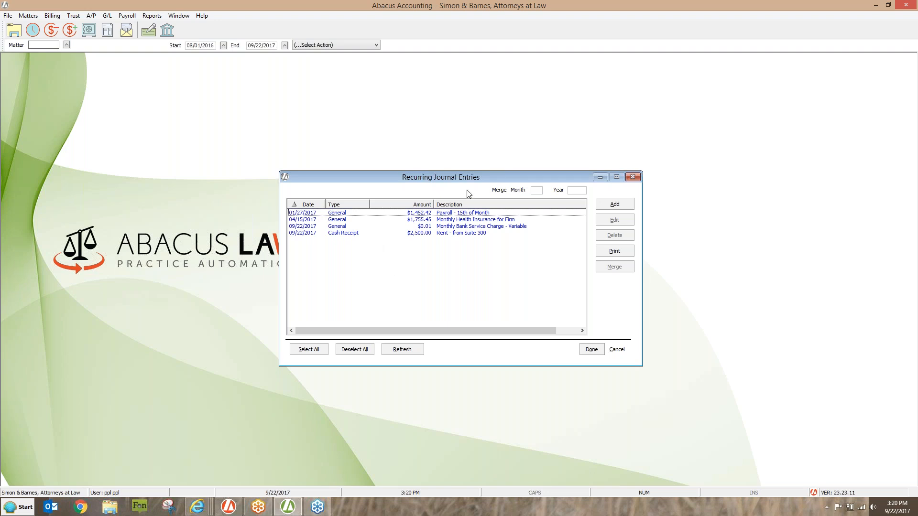
{"action": "left_click", "coordinate": [449, 220]}
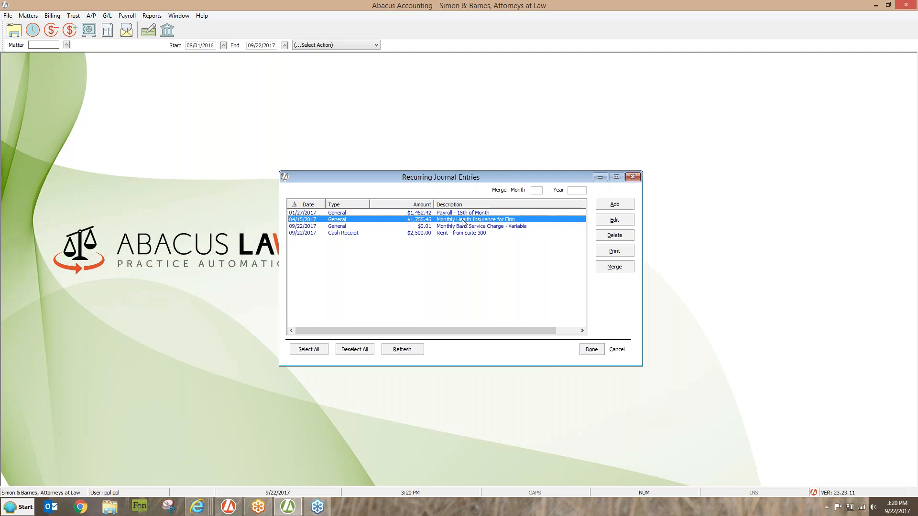
{"action": "left_click", "coordinate": [615, 221]}
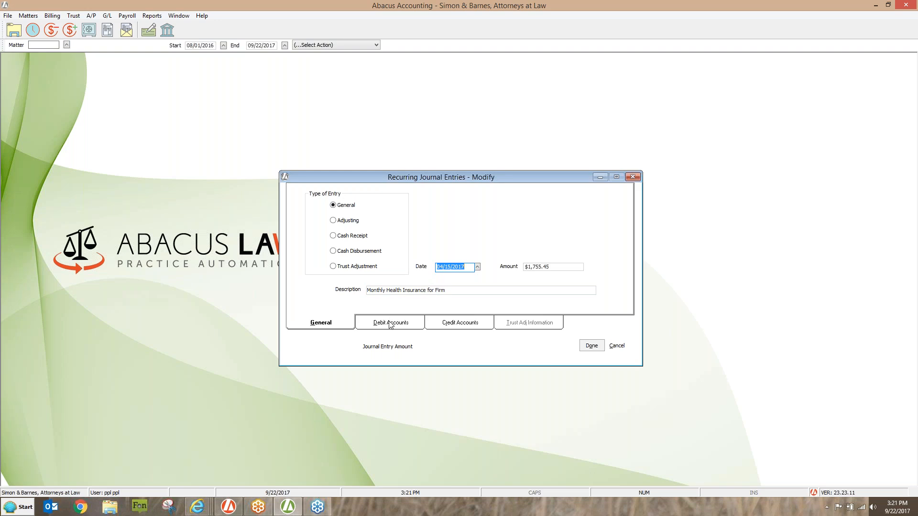
{"action": "left_click", "coordinate": [374, 327]}
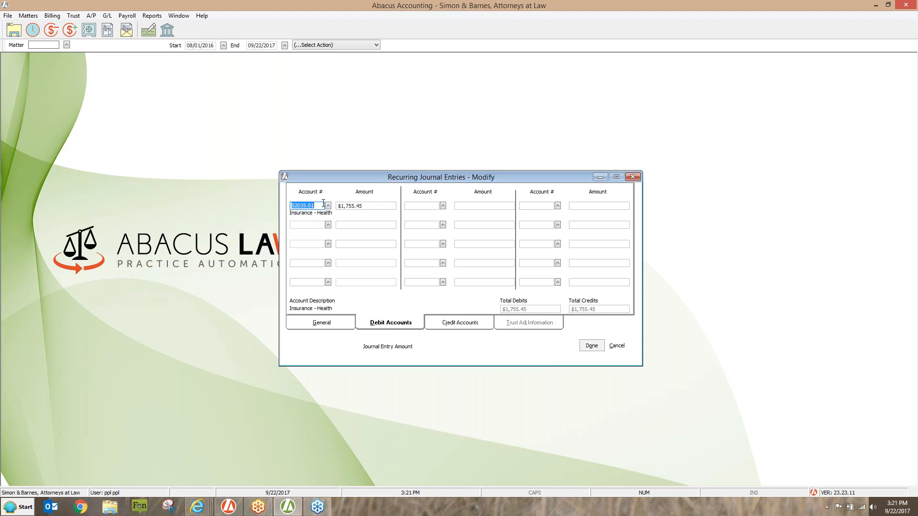
{"action": "left_click", "coordinate": [486, 329]}
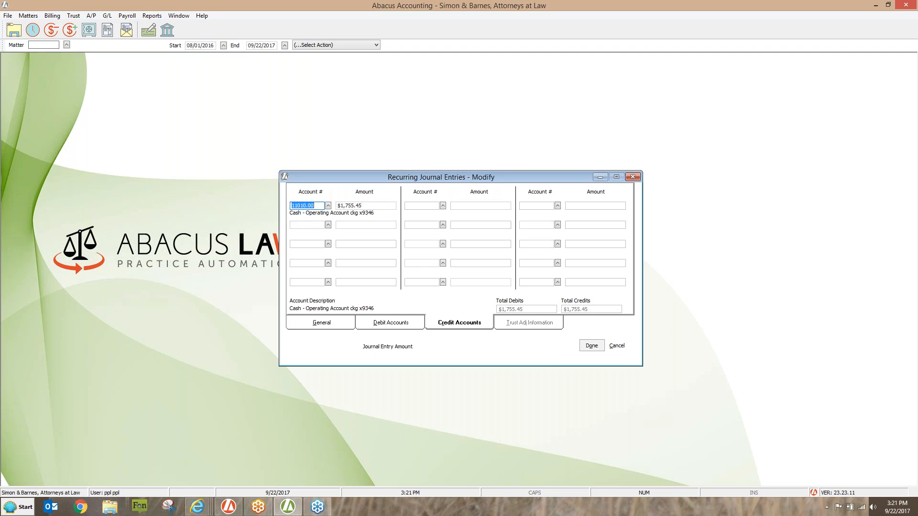
{"action": "left_click", "coordinate": [597, 347]}
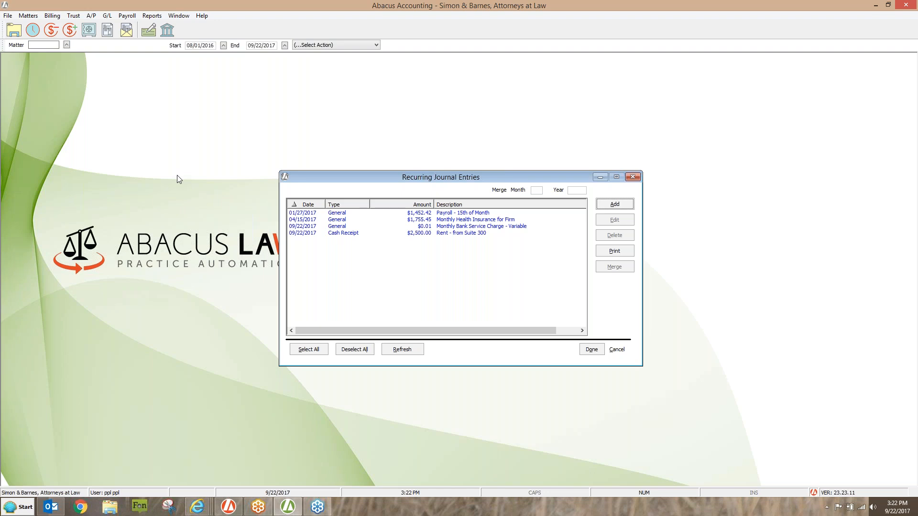
- Set the merge month to 09 and year to 2017, and try to merge all recurring journal entries
{"action": "left_click", "coordinate": [537, 191]}
{"action": "type", "text": "09"}
{"action": "key", "text": "Tab"}
{"action": "type", "text": "2017"}
{"action": "key", "text": "Tab"}
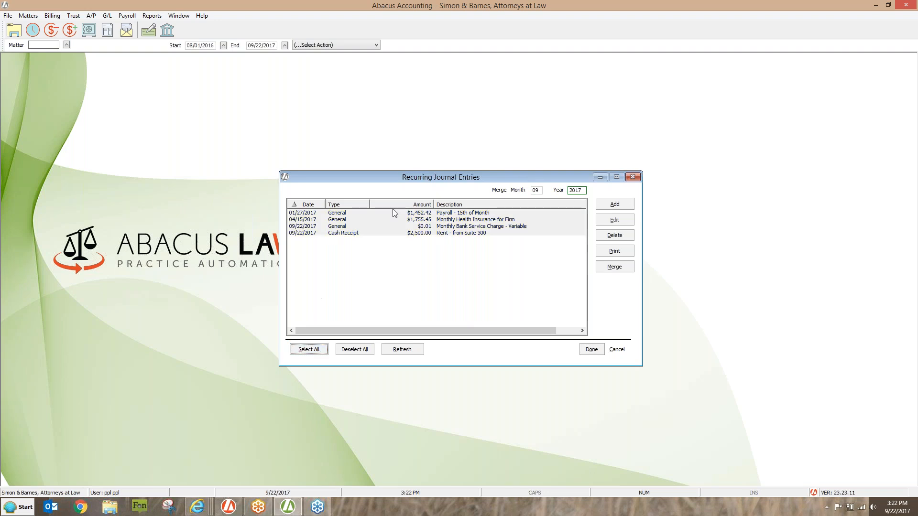
{"action": "left_click", "coordinate": [615, 267]}
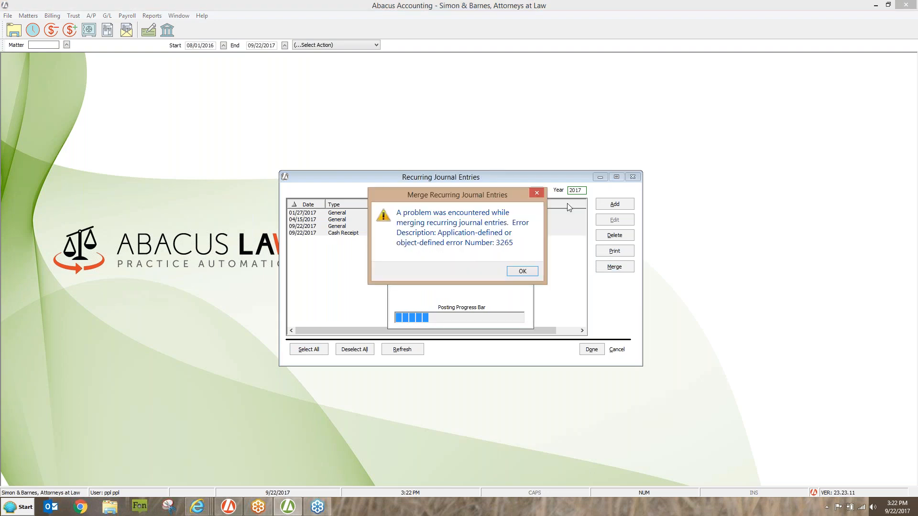
{"action": "left_click", "coordinate": [526, 271]}
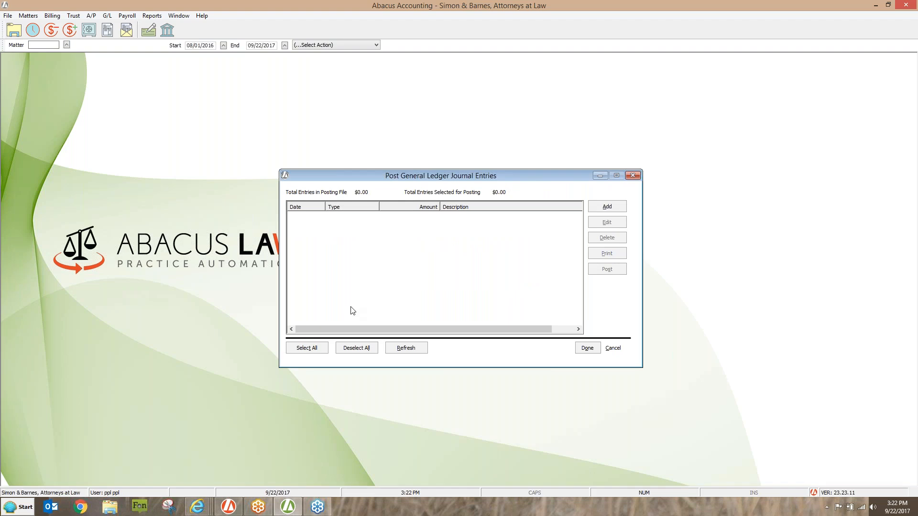
{"action": "left_click", "coordinate": [632, 176]}
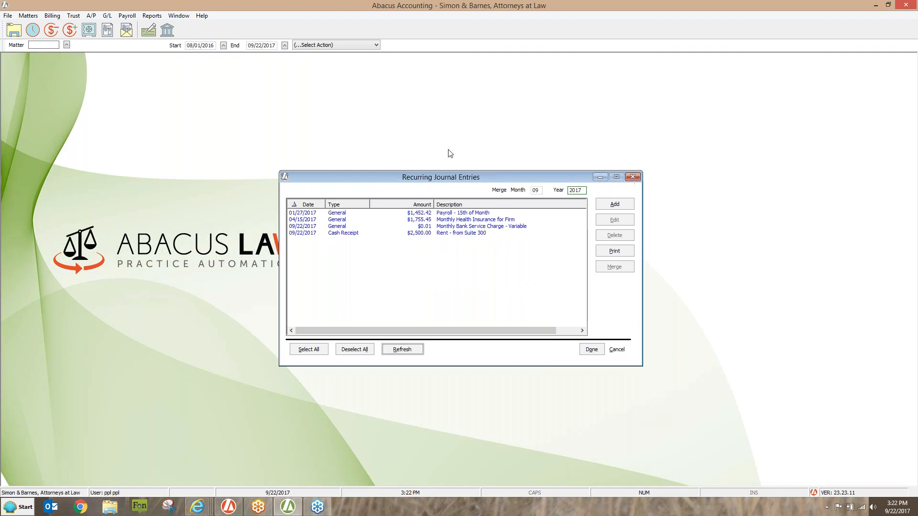
- Try again to merge all the recurring journal entries for 09/2017, and close the blank posting form without adding an entry
{"action": "left_click", "coordinate": [308, 353]}
{"action": "left_click", "coordinate": [615, 267]}
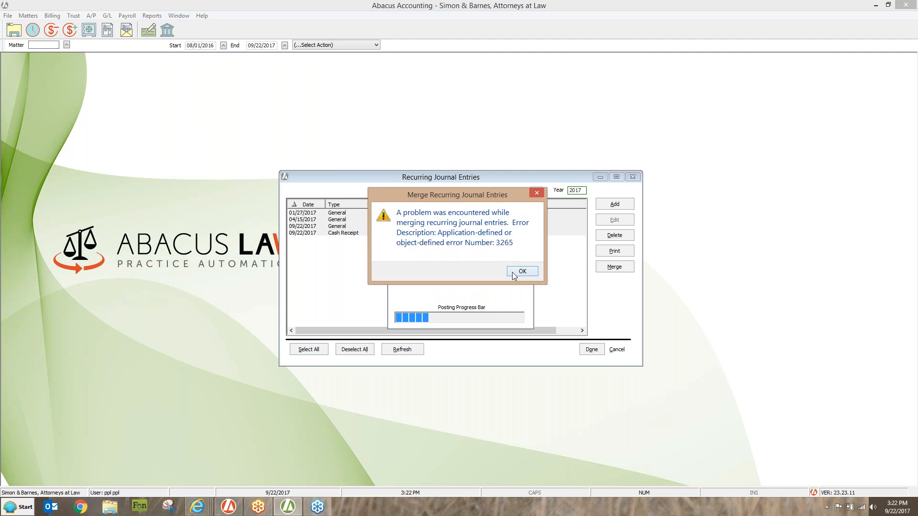
{"action": "left_click", "coordinate": [512, 271]}
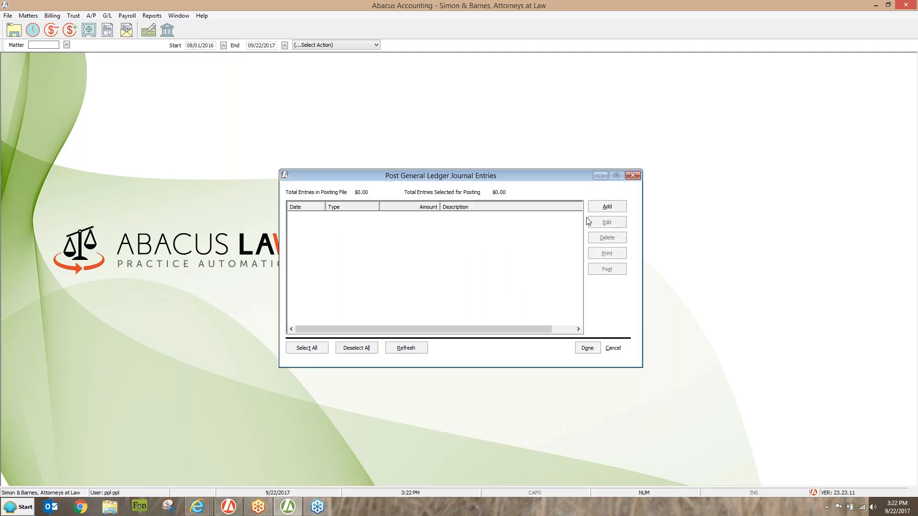
{"action": "left_click", "coordinate": [606, 206]}
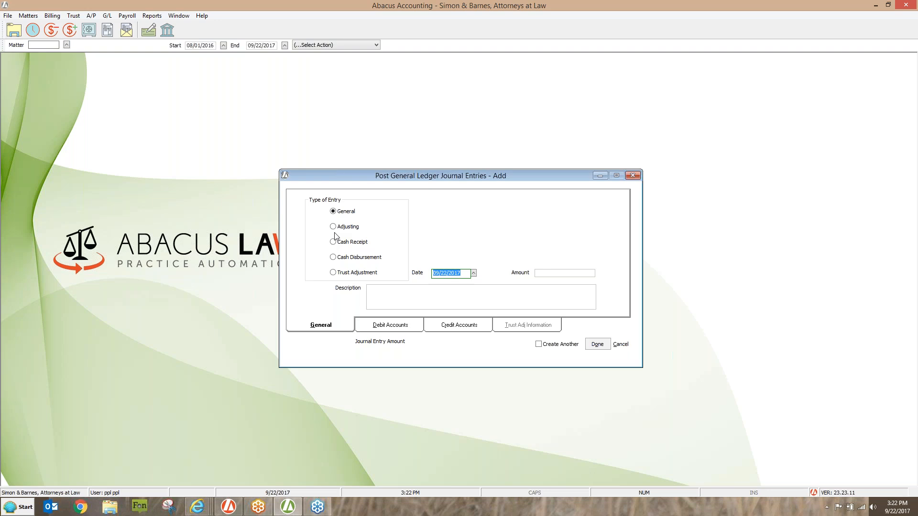
{"action": "left_click", "coordinate": [635, 175]}
- Add a General recurring journal entry dated 09/22/2017 for 500.00 with the description "Line of Credit Payment"
{"action": "left_click", "coordinate": [611, 209]}
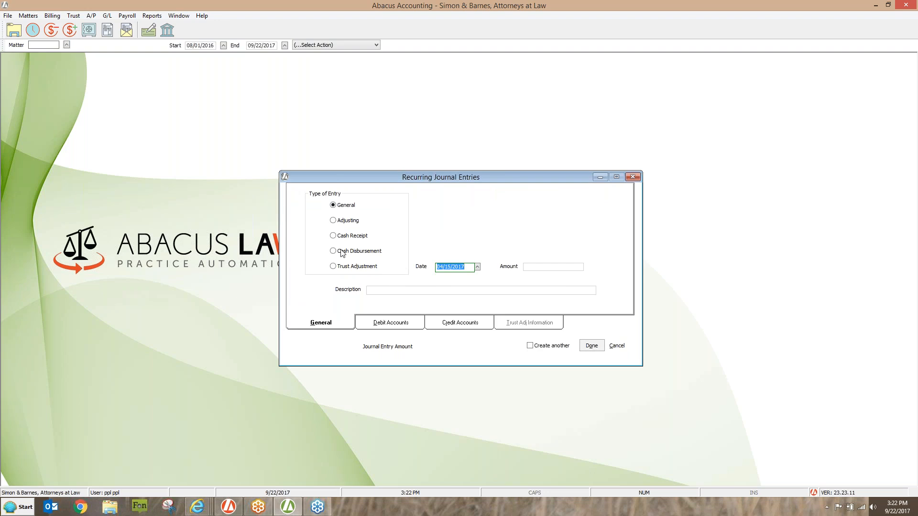
{"action": "left_click", "coordinate": [468, 268]}
{"action": "key", "text": "BackSpace"}
{"action": "key", "text": "BackSpace"}
{"action": "key", "text": "BackSpace"}
{"action": "key", "text": "BackSpace"}
{"action": "key", "text": "BackSpace"}
{"action": "key", "text": "BackSpace"}
{"action": "key", "text": "BackSpace"}
{"action": "key", "text": "BackSpace"}
{"action": "type", "text": "09222017"}
{"action": "key", "text": "Tab"}
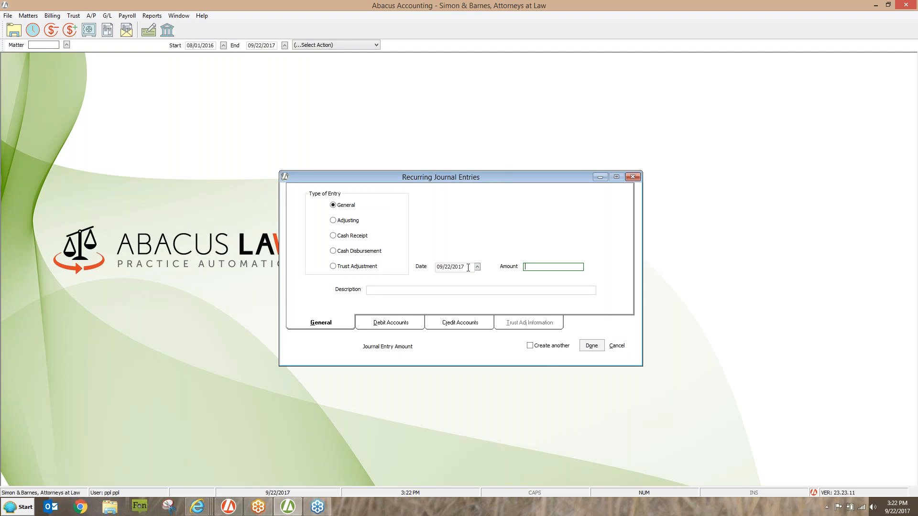
{"action": "type", "text": "500.00"}
{"action": "key", "text": "Tab"}
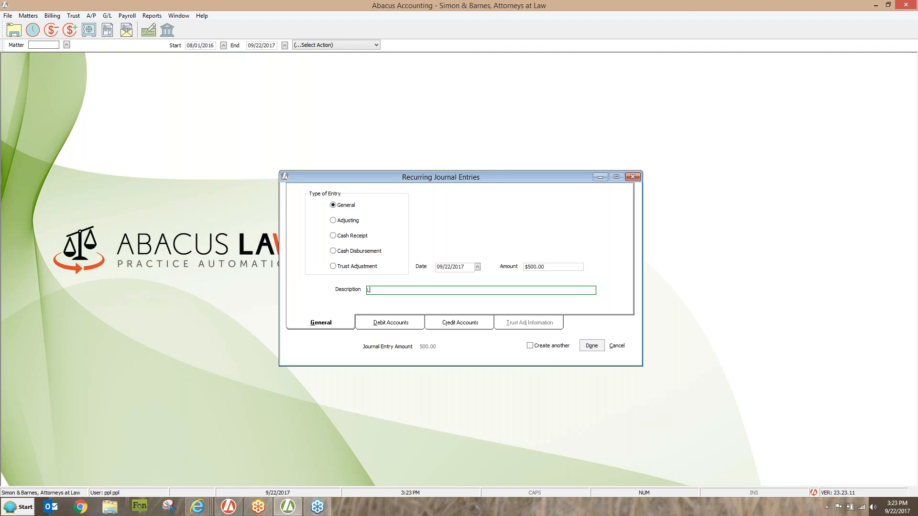
{"action": "type", "text": "Line of Credit Payment"}
- Assign the entry's debit to account 22030.00, Line of Credit, for 500.00
{"action": "left_click", "coordinate": [371, 325]}
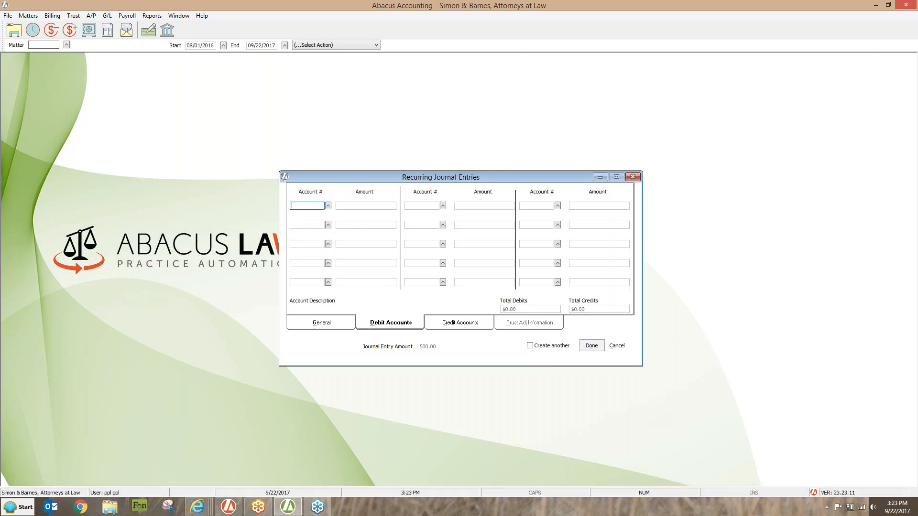
{"action": "left_click", "coordinate": [328, 206]}
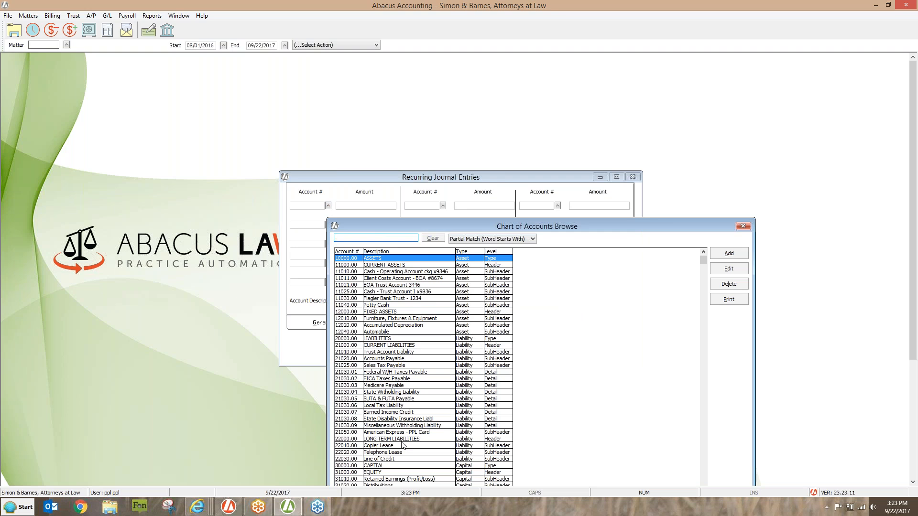
{"action": "double_click", "coordinate": [387, 459]}
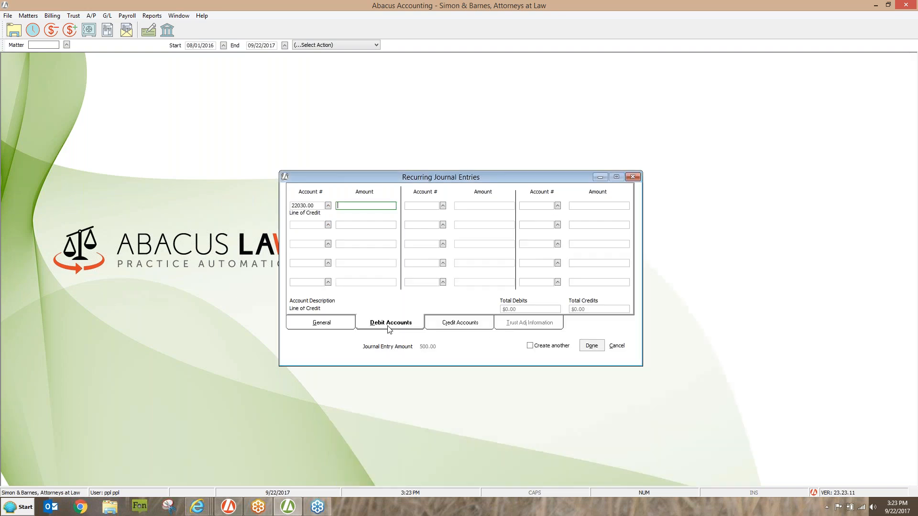
{"action": "type", "text": "500.00"}
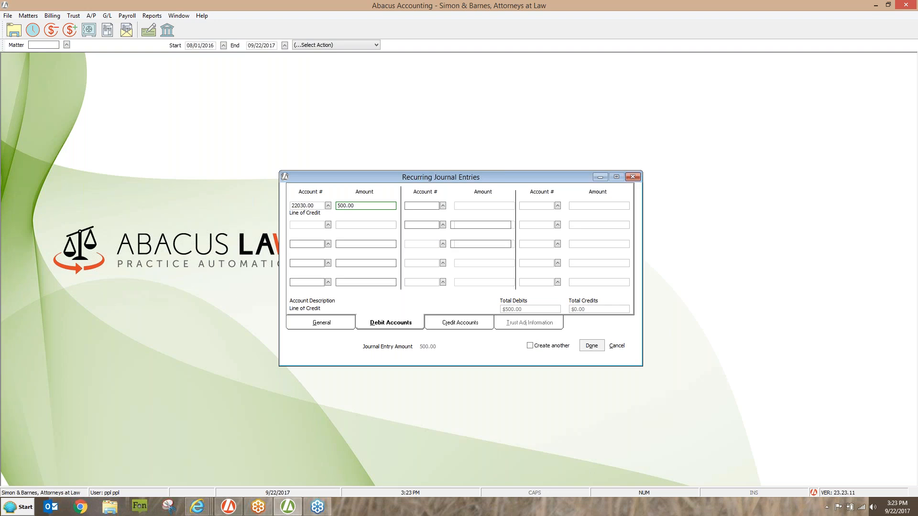
- Assign the entry's credit to the operating cash account 11010.00 for 500.00, and save the recurring entry
{"action": "left_click", "coordinate": [460, 322]}
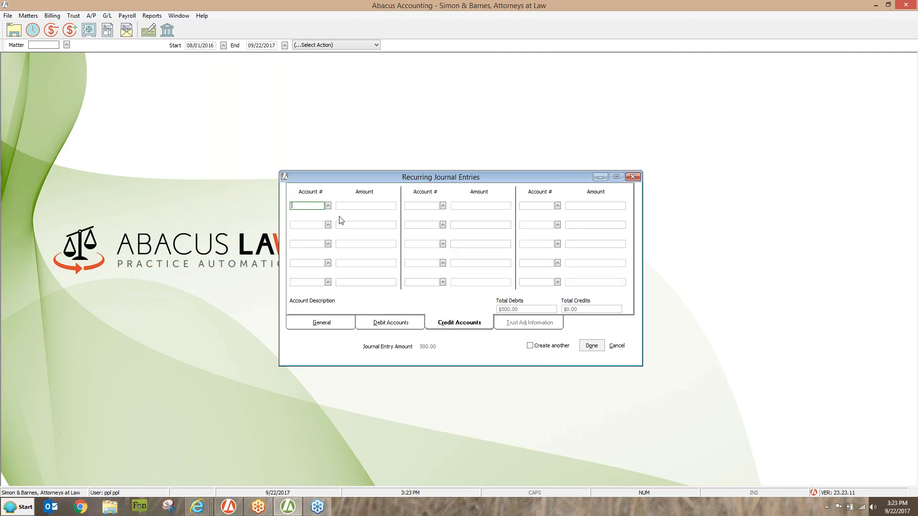
{"action": "type", "text": "11010.00"}
{"action": "key", "text": "Tab"}
{"action": "type", "text": "500.00"}
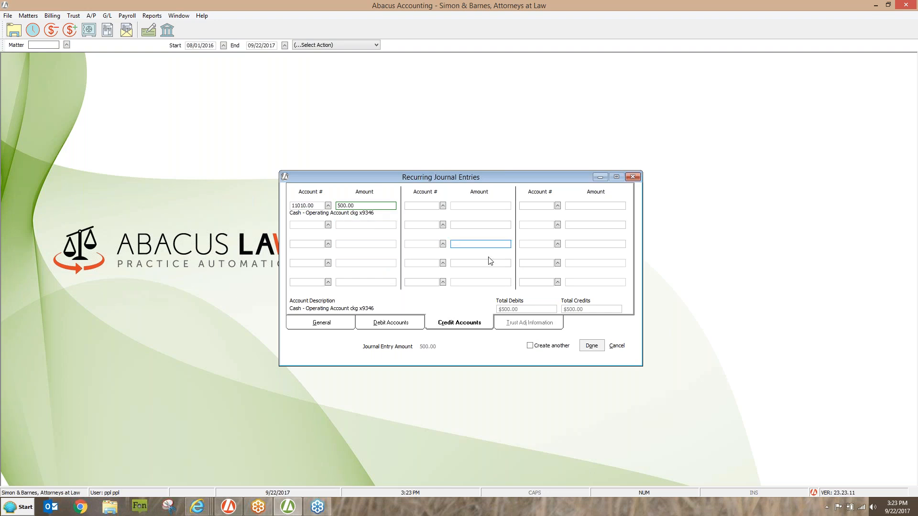
{"action": "left_click", "coordinate": [591, 348]}
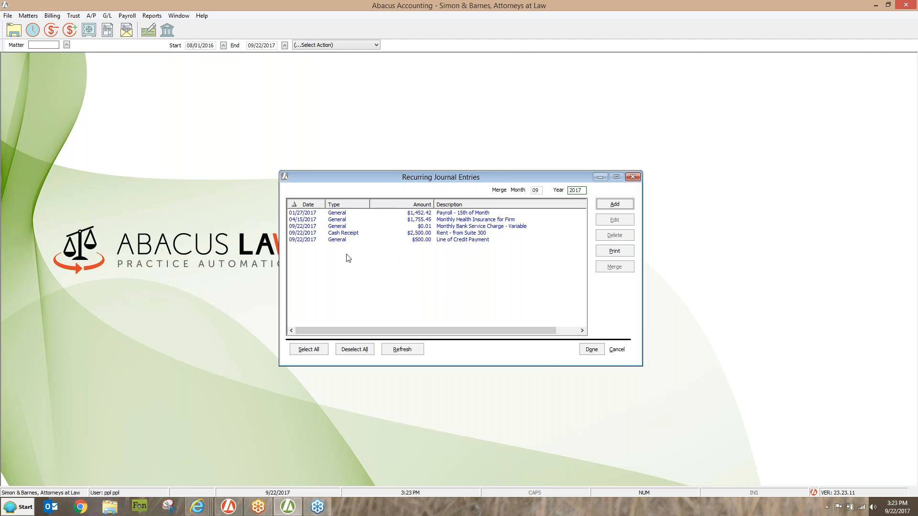
- Try to merge all recurring journal entries including the Line of Credit Payment, and close the posting window
{"action": "left_click", "coordinate": [308, 350]}
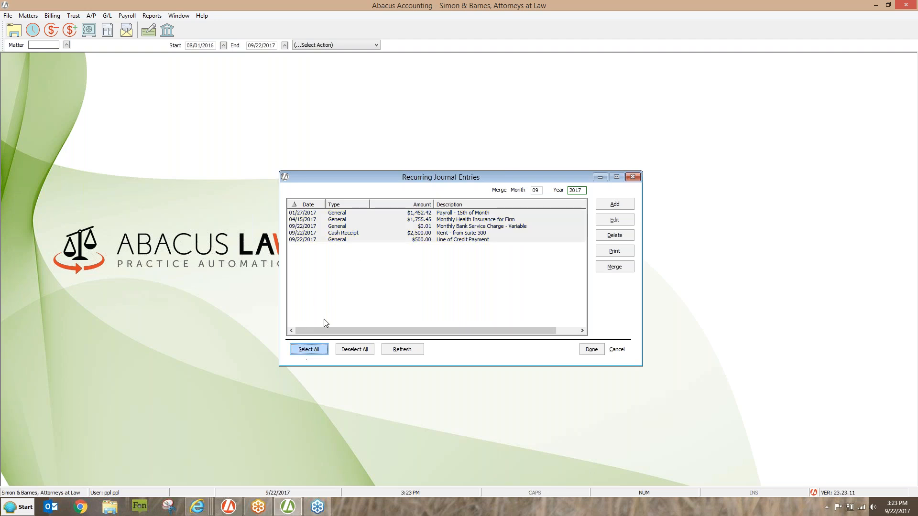
{"action": "left_click", "coordinate": [614, 267]}
{"action": "left_click", "coordinate": [520, 270]}
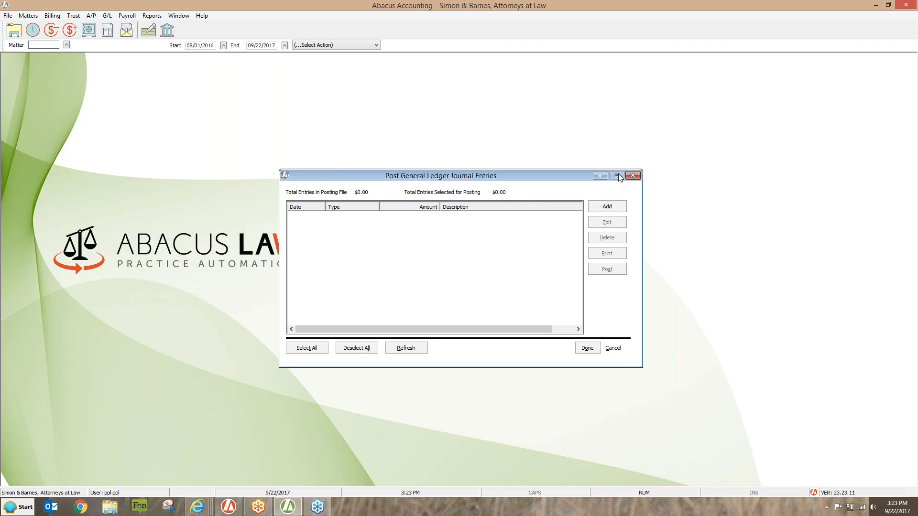
{"action": "left_click", "coordinate": [633, 176]}
- Try to merge all recurring journal entries for month 9 of 2017
{"action": "left_click", "coordinate": [107, 15]}
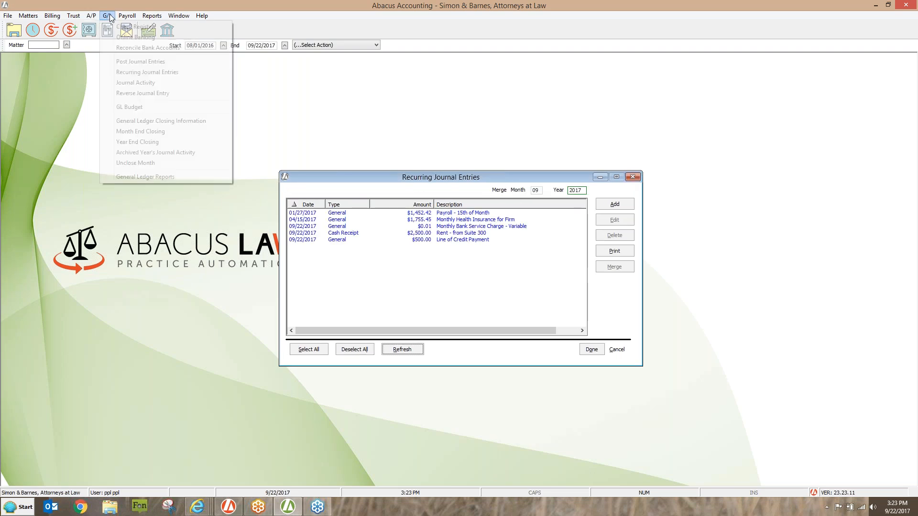
{"action": "left_click", "coordinate": [128, 74]}
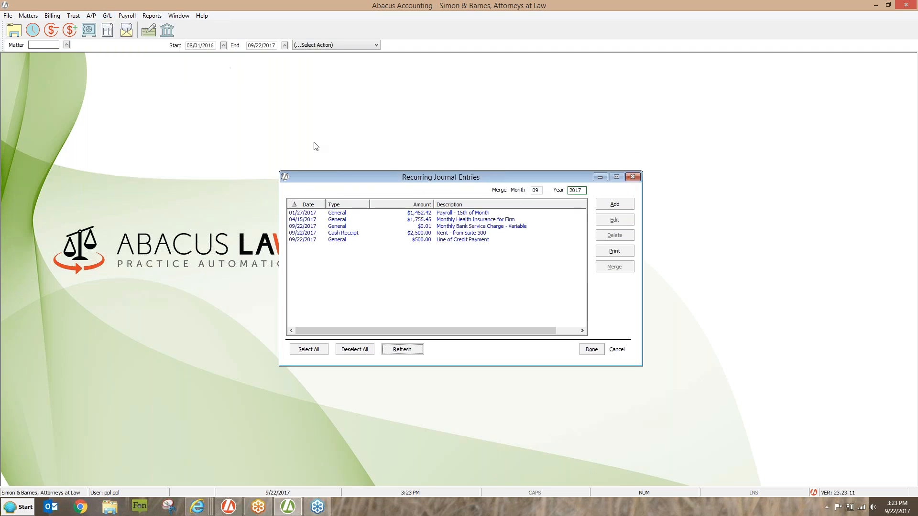
{"action": "left_click", "coordinate": [536, 190]}
{"action": "type", "text": "9"}
{"action": "key", "text": "Tab"}
{"action": "left_click", "coordinate": [308, 349]}
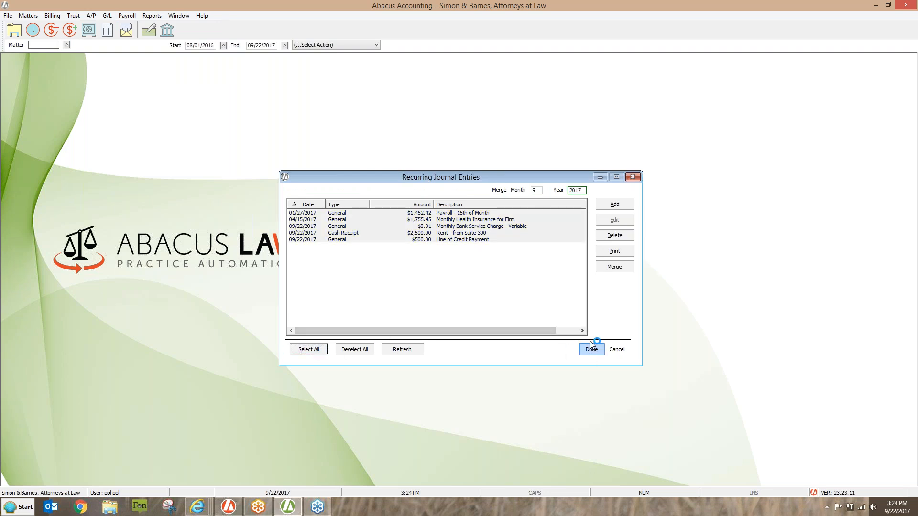
{"action": "left_click", "coordinate": [614, 267]}
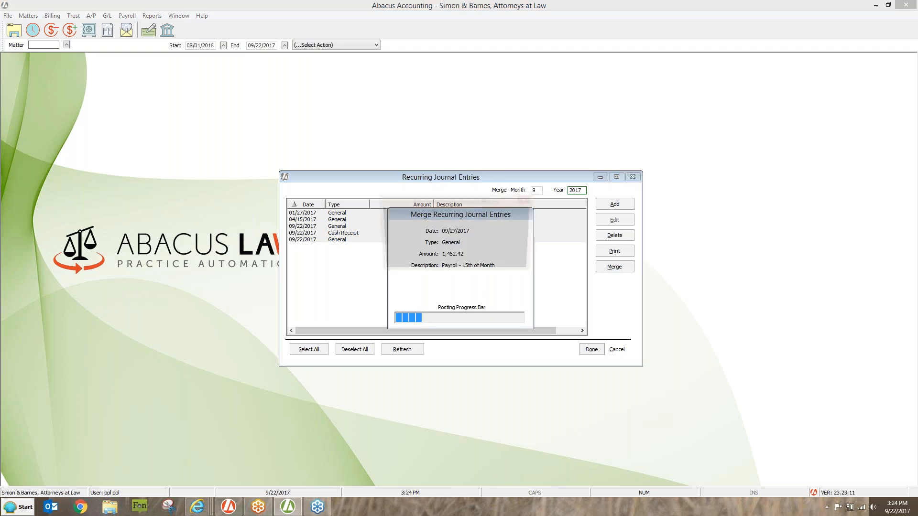
{"action": "left_click", "coordinate": [522, 271]}
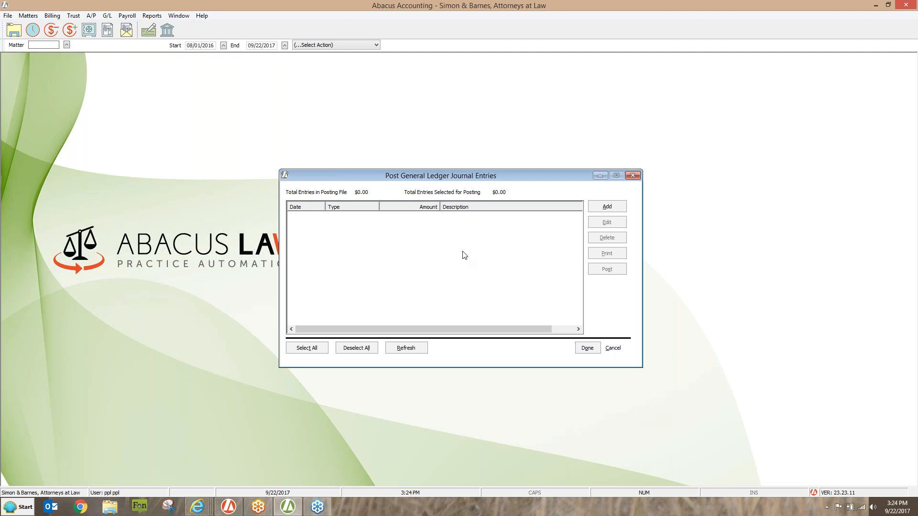
- Add a General journal entry for posting dated 09/22/2017, for 500.00, with the description "Line of credit payment"
{"action": "left_click", "coordinate": [606, 207]}
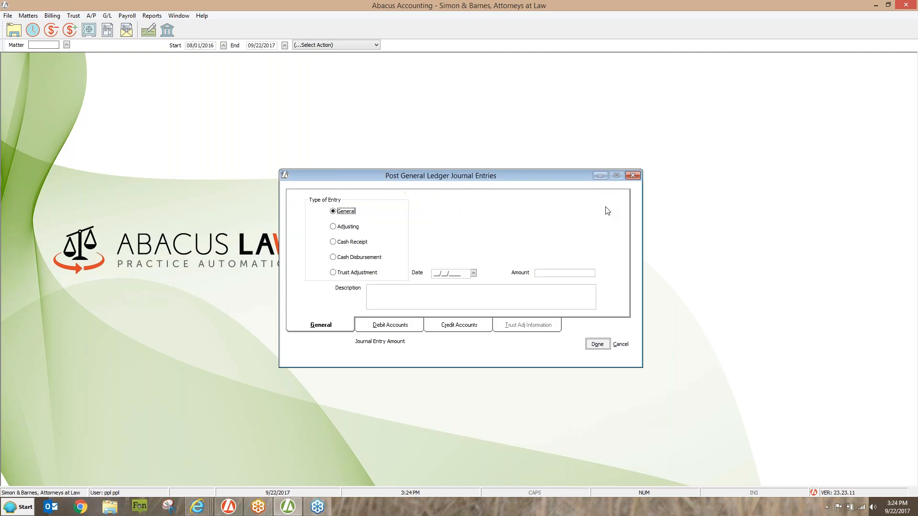
{"action": "left_click", "coordinate": [560, 273]}
{"action": "type", "text": "500"}
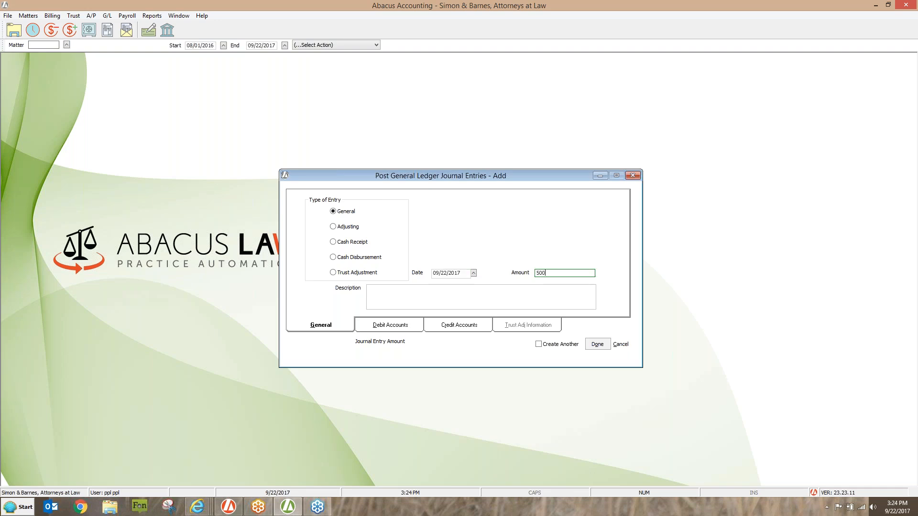
{"action": "key", "text": "Tab"}
{"action": "type", "text": "Line of credit paymen"}
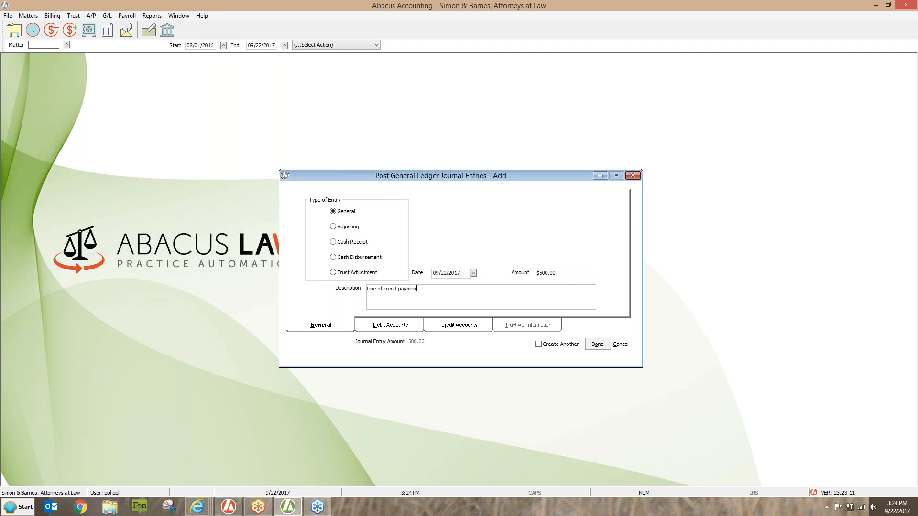
{"action": "type", "text": "t"}
- Assign the journal entry's debit of 500.00 to account 22030.00, Line of Credit
{"action": "left_click", "coordinate": [390, 325]}
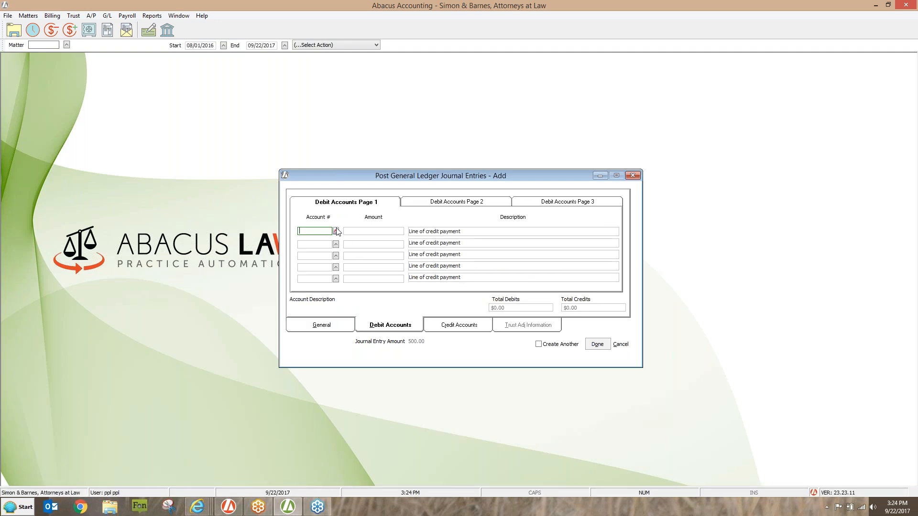
{"action": "left_click", "coordinate": [336, 231]}
{"action": "type", "text": "line"}
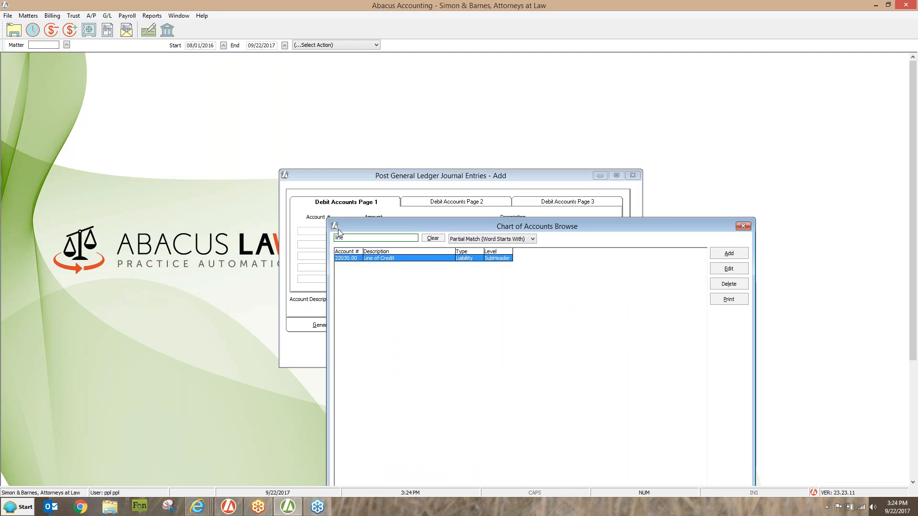
{"action": "double_click", "coordinate": [398, 258]}
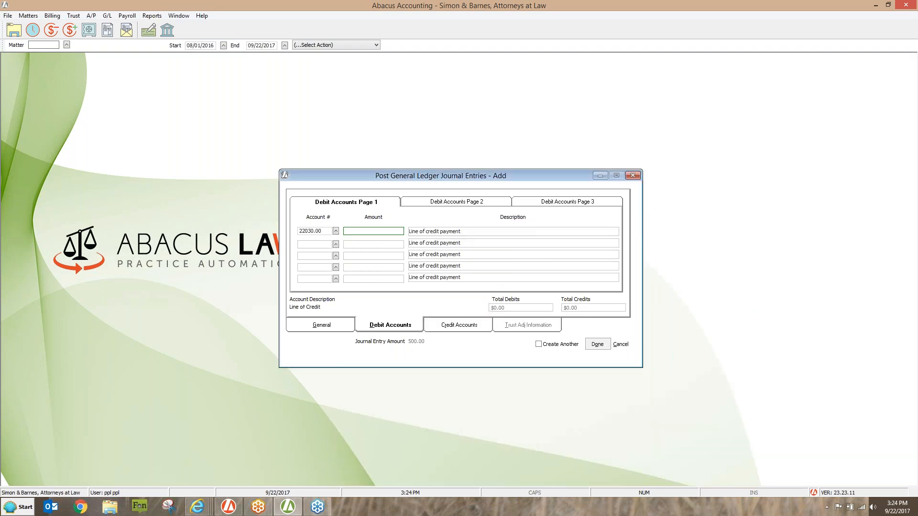
{"action": "type", "text": "500.00"}
- Assign the journal entry's 500.00 credit to operating cash account 11010.00 and save the entry
{"action": "left_click", "coordinate": [462, 326]}
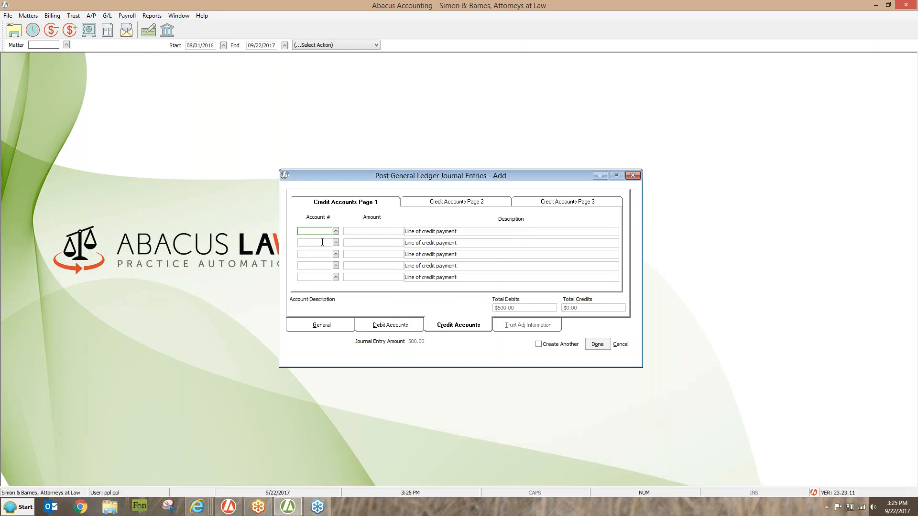
{"action": "type", "text": "11010.00"}
{"action": "key", "text": "Tab"}
{"action": "type", "text": "500.00"}
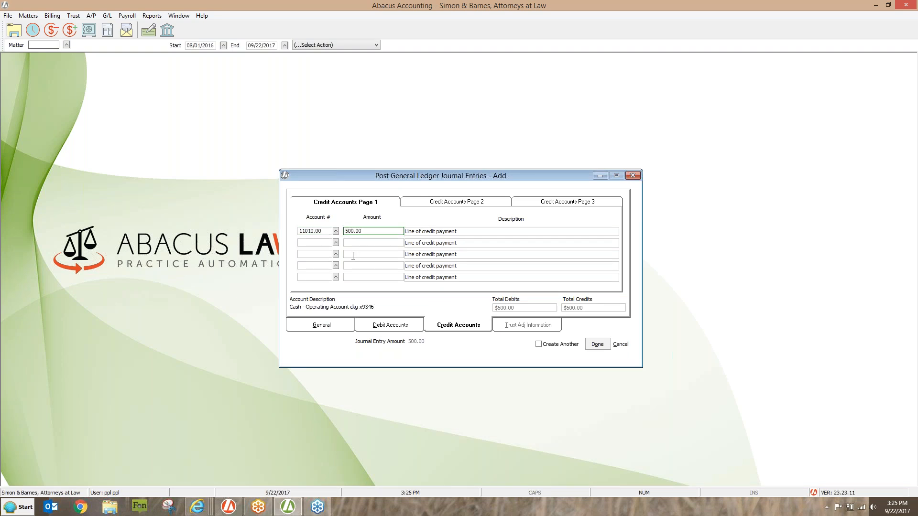
{"action": "left_click", "coordinate": [597, 345]}
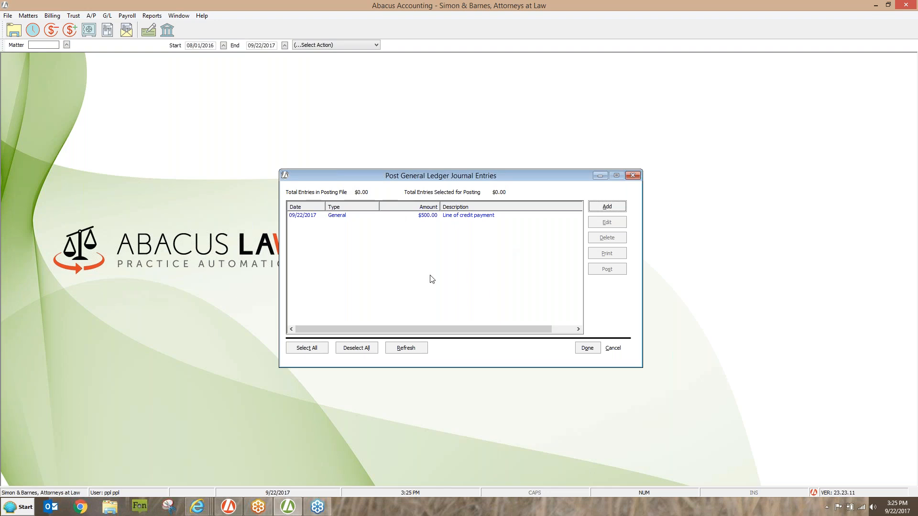
- Reopen the line of credit payment entry to review its general details, debit account and credit account, and close it
{"action": "left_click", "coordinate": [429, 216]}
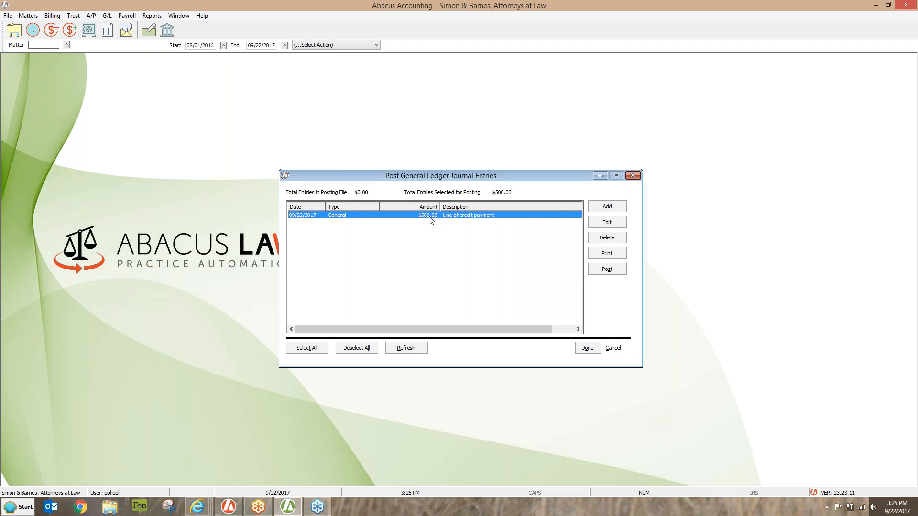
{"action": "left_click", "coordinate": [599, 224]}
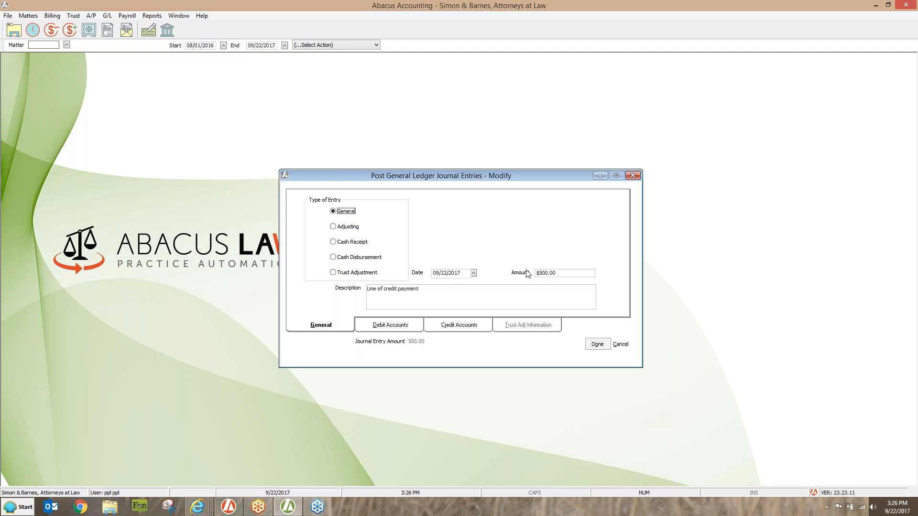
{"action": "left_click", "coordinate": [415, 326]}
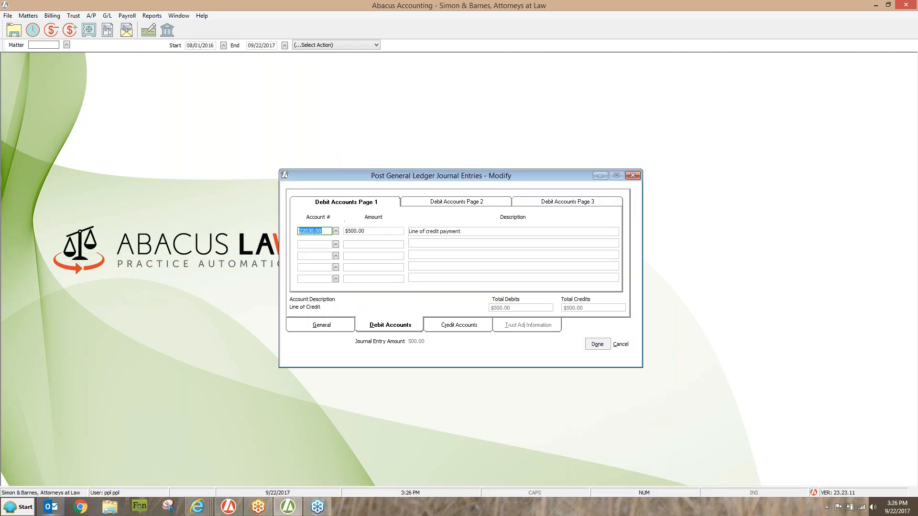
{"action": "left_click", "coordinate": [460, 326]}
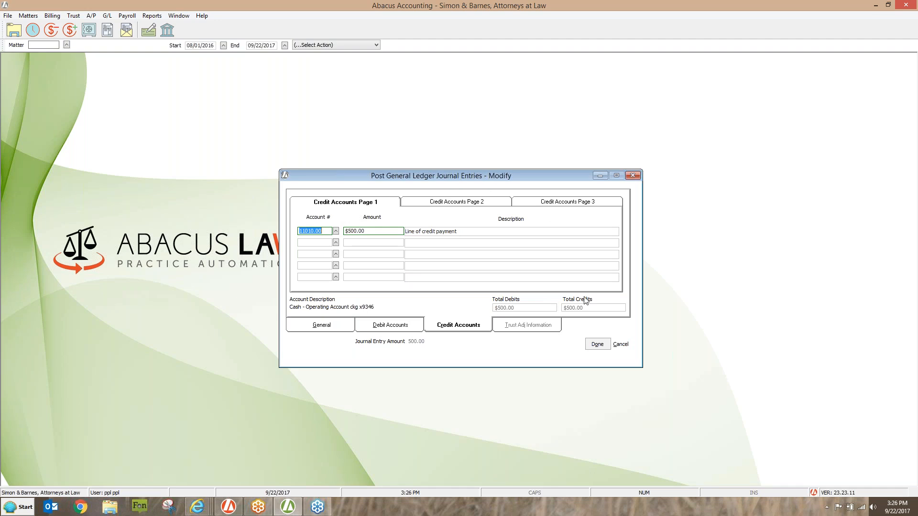
{"action": "left_click", "coordinate": [589, 340]}
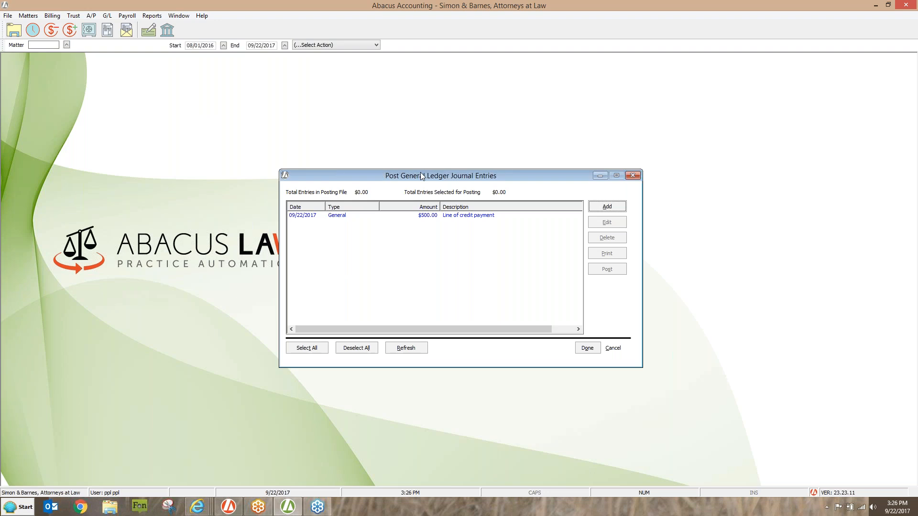
- Post the line of credit payment journal entry and close the posting and recurring entries windows
{"action": "left_click", "coordinate": [338, 216]}
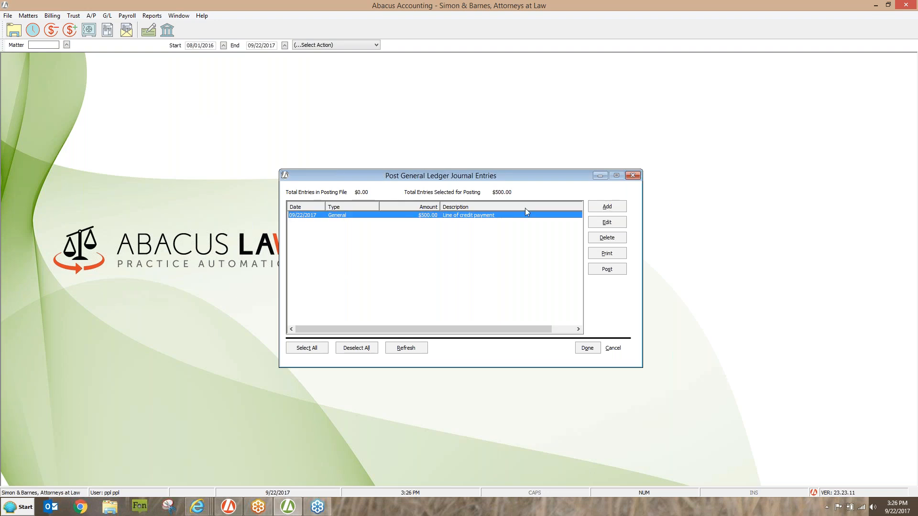
{"action": "left_click", "coordinate": [607, 269]}
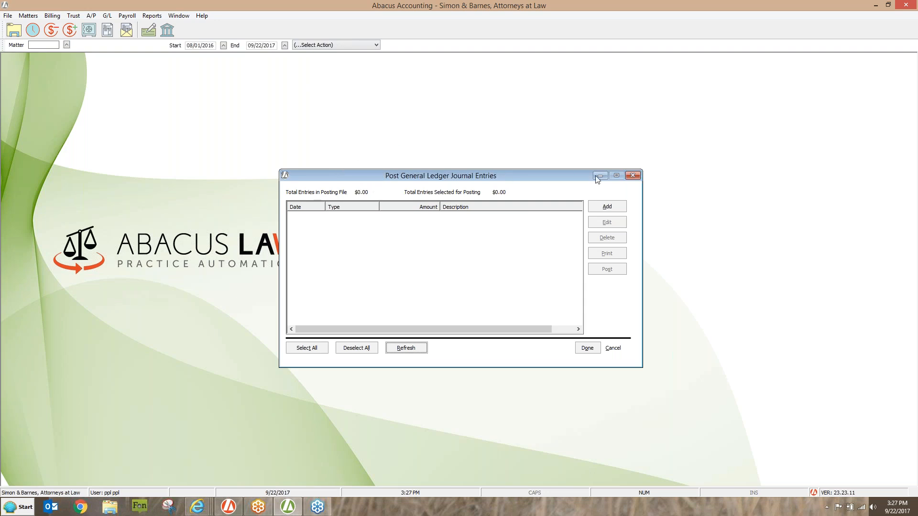
{"action": "left_click", "coordinate": [633, 177]}
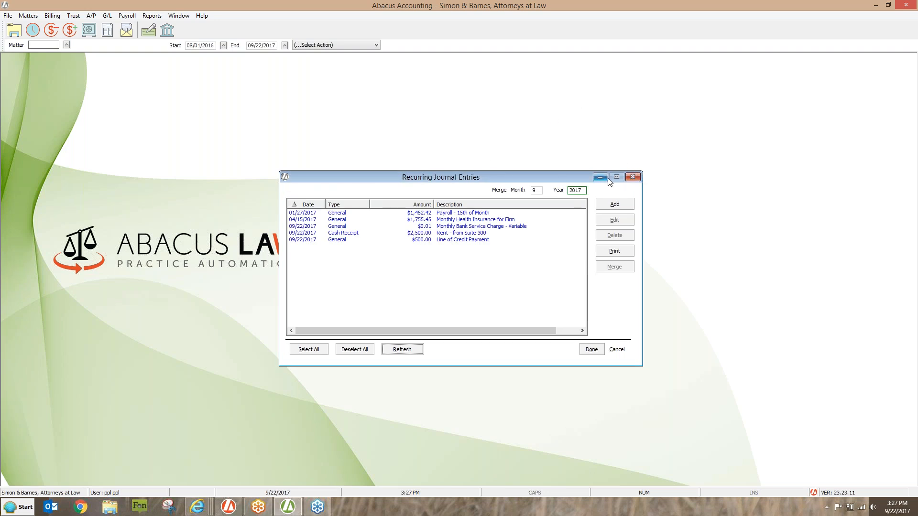
{"action": "left_click", "coordinate": [632, 177]}
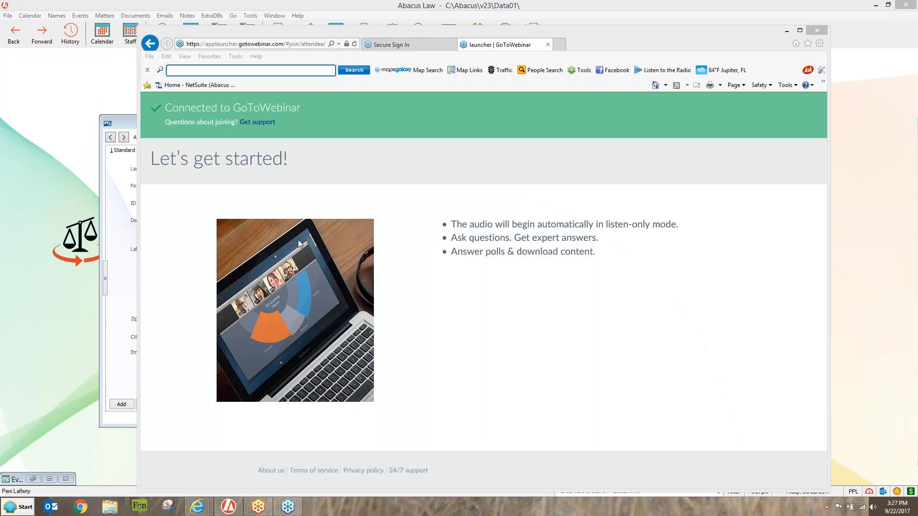
- Switch to Abacus Law and launch Abacus Accounting from it
{"action": "left_click", "coordinate": [229, 507]}
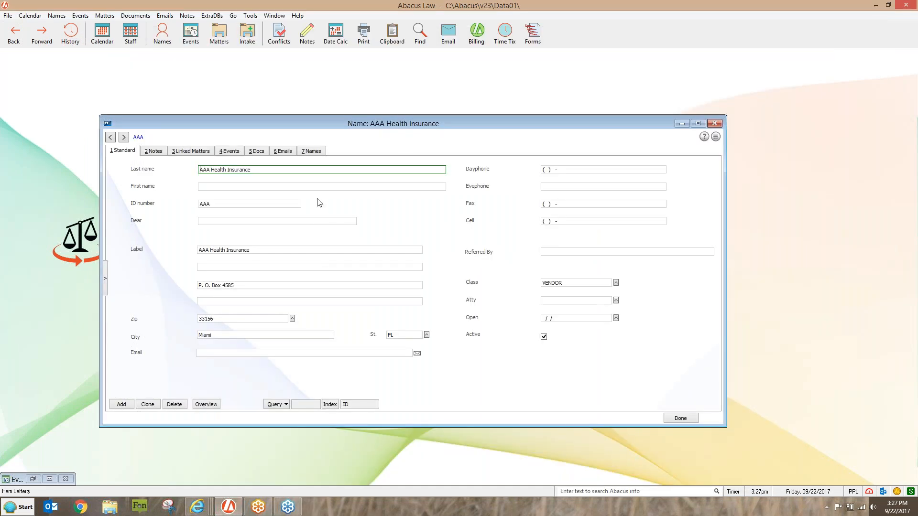
{"action": "left_click", "coordinate": [476, 31]}
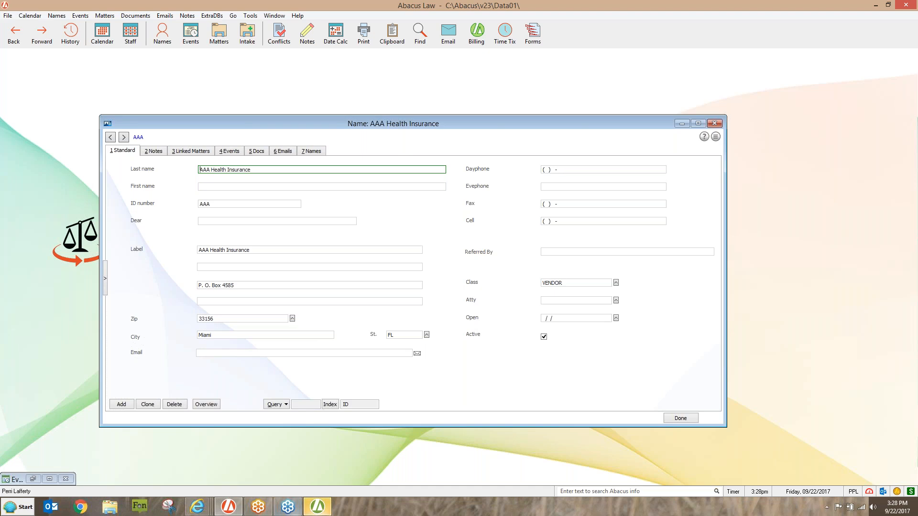
{"action": "left_click", "coordinate": [326, 508]}
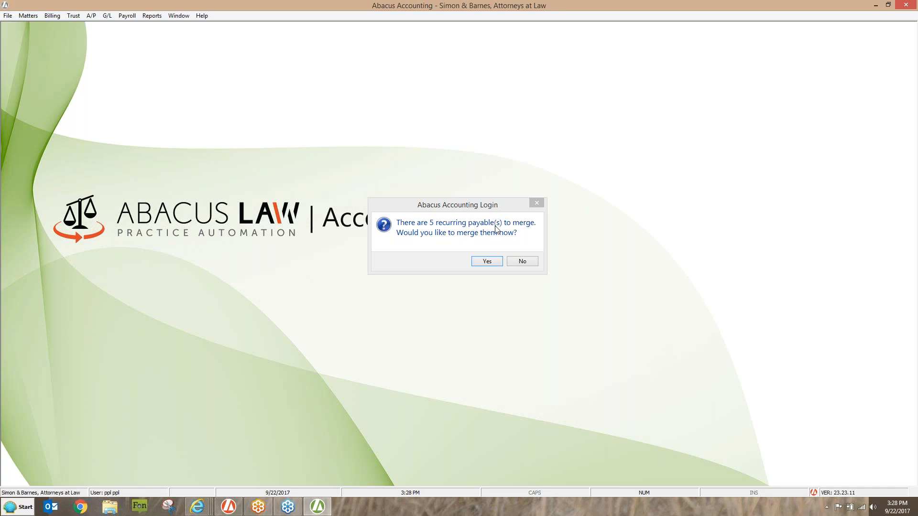
- Accept the login offer to merge the recurring payables and dismiss the notice
{"action": "left_click", "coordinate": [486, 261]}
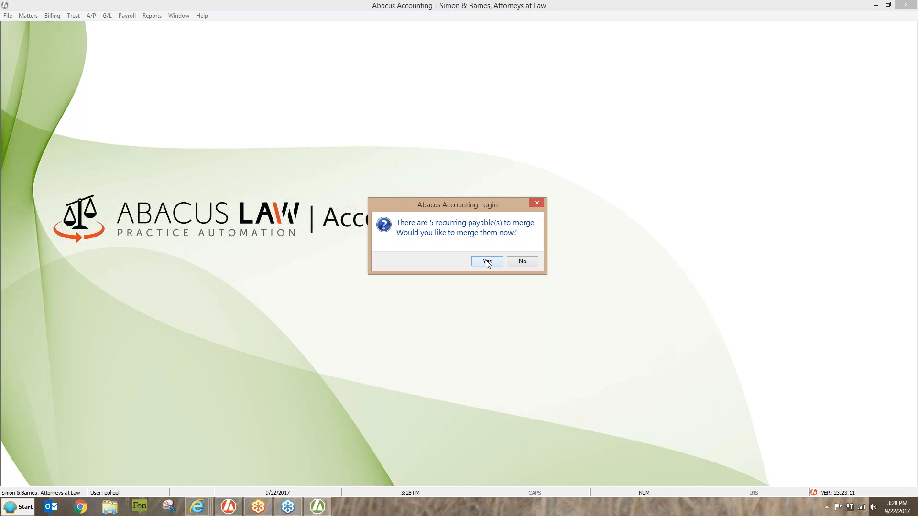
{"action": "left_click", "coordinate": [486, 261]}
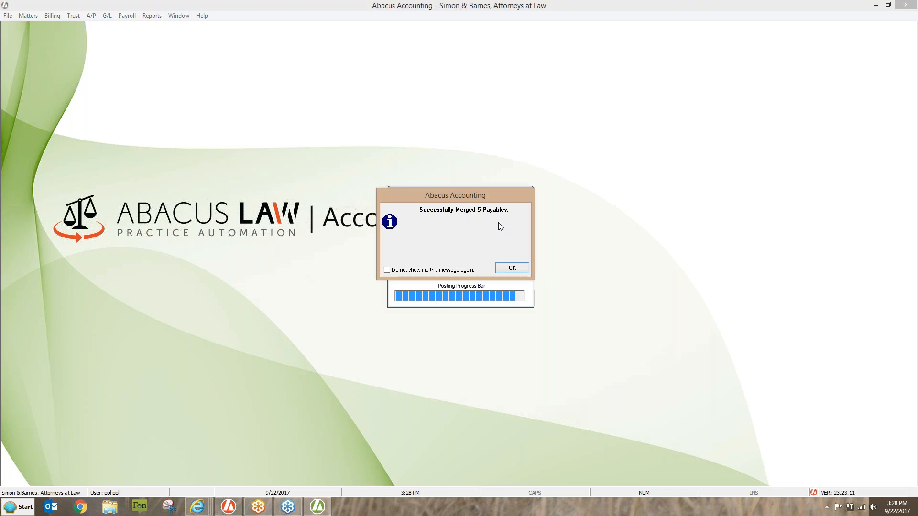
{"action": "left_click", "coordinate": [509, 268]}
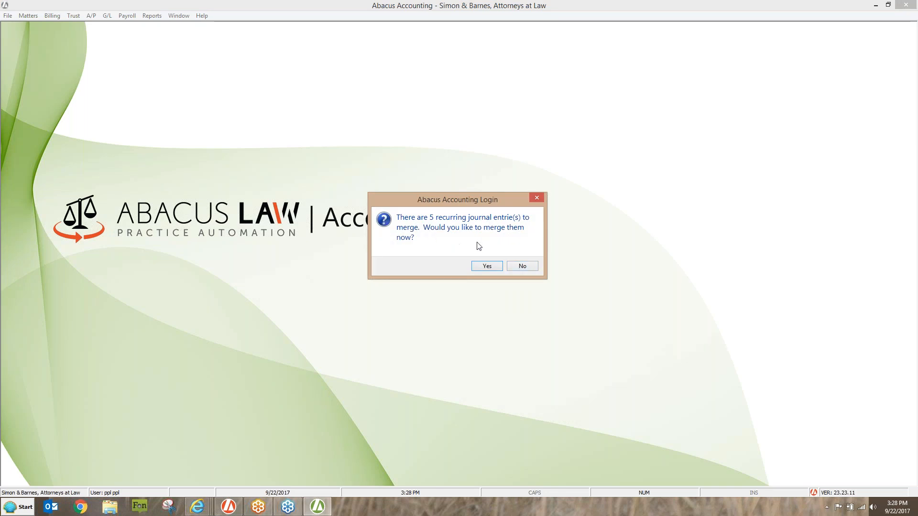
- Try to merge the recurring journal entries offered at login, and dismiss the resulting messages
{"action": "left_click", "coordinate": [486, 267]}
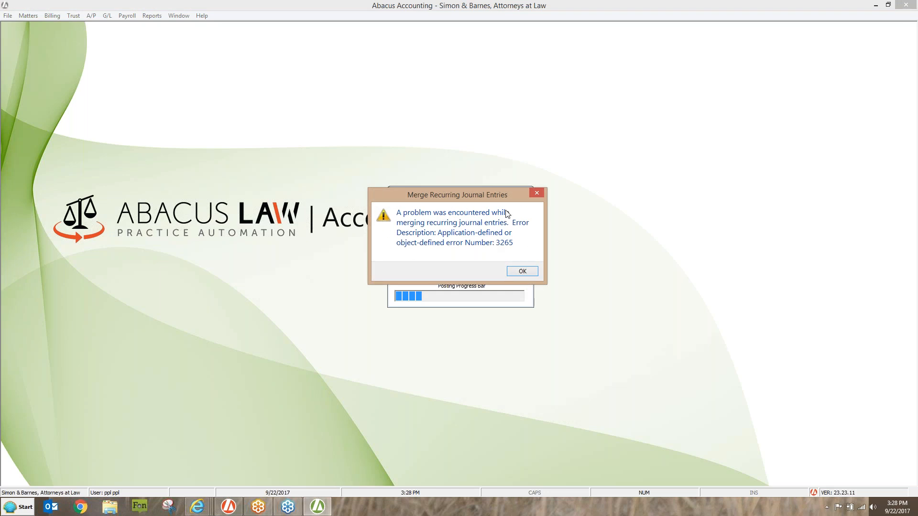
{"action": "left_click", "coordinate": [526, 268]}
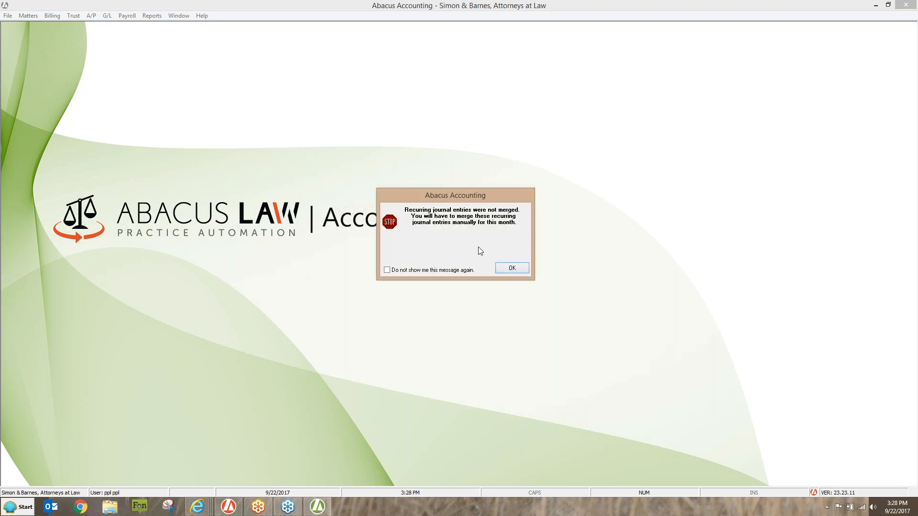
{"action": "left_click", "coordinate": [510, 268]}
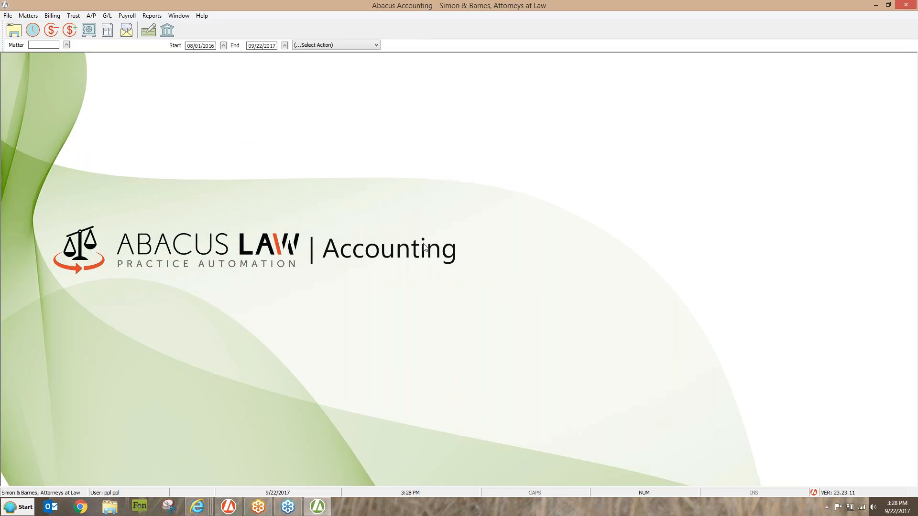
- Review the recurring payables list, close it, and open the Enter/Post Payables list to examine the merged payables
{"action": "left_click", "coordinate": [91, 16]}
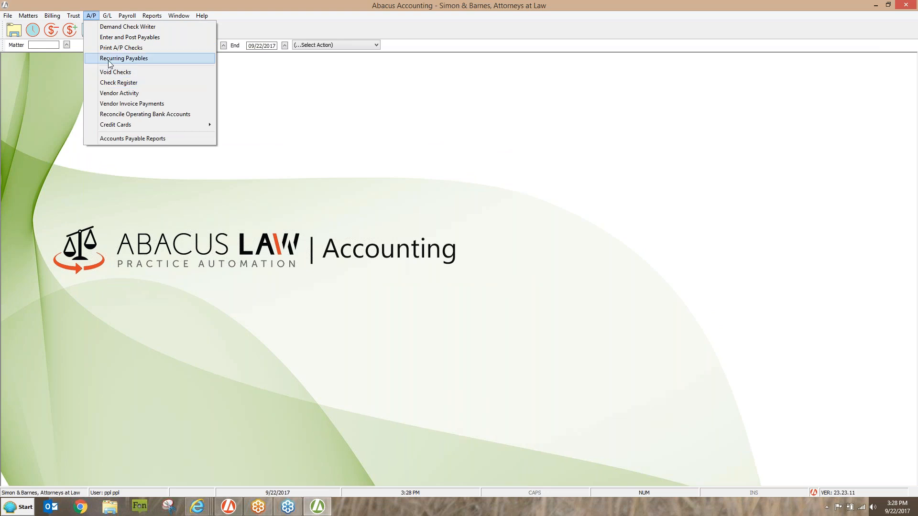
{"action": "left_click", "coordinate": [109, 59]}
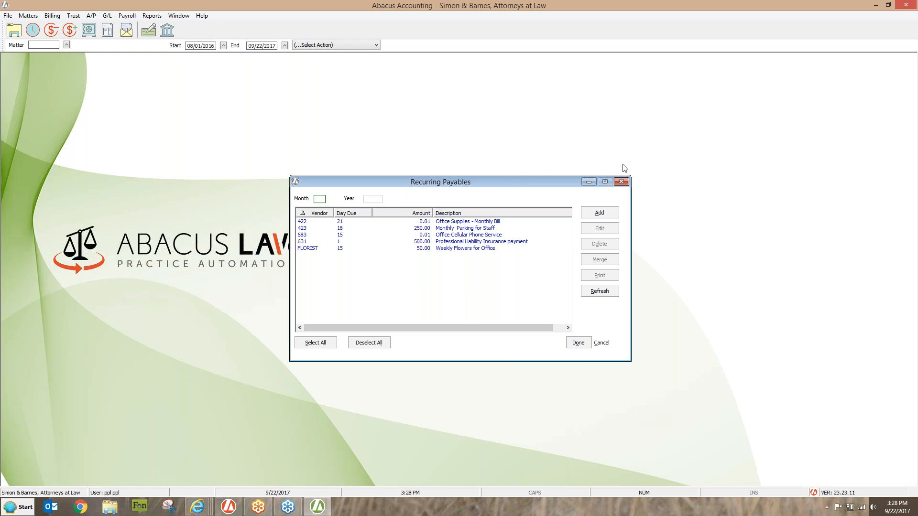
{"action": "left_click", "coordinate": [621, 182]}
{"action": "left_click", "coordinate": [94, 17]}
{"action": "left_click", "coordinate": [107, 39]}
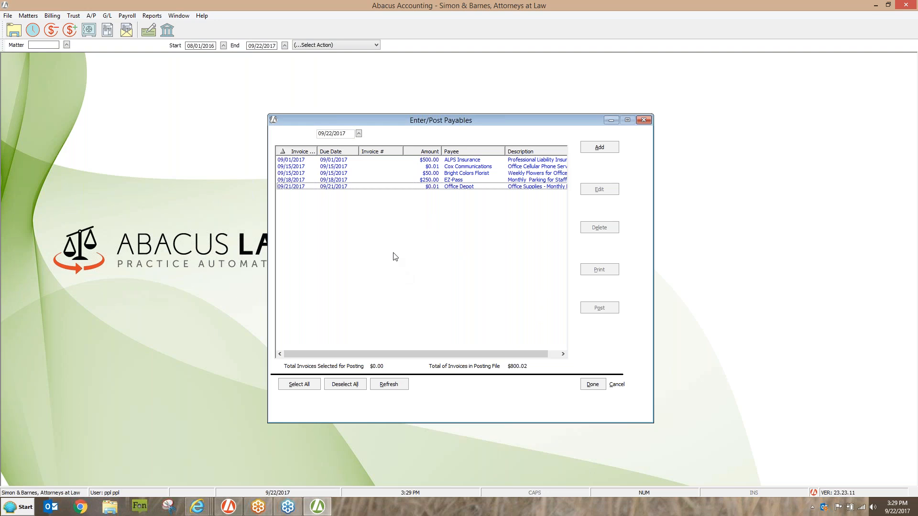
- Open the Cox Communications payable for editing to view its invoice details, and close it and the payables list without changes
{"action": "left_click", "coordinate": [432, 168]}
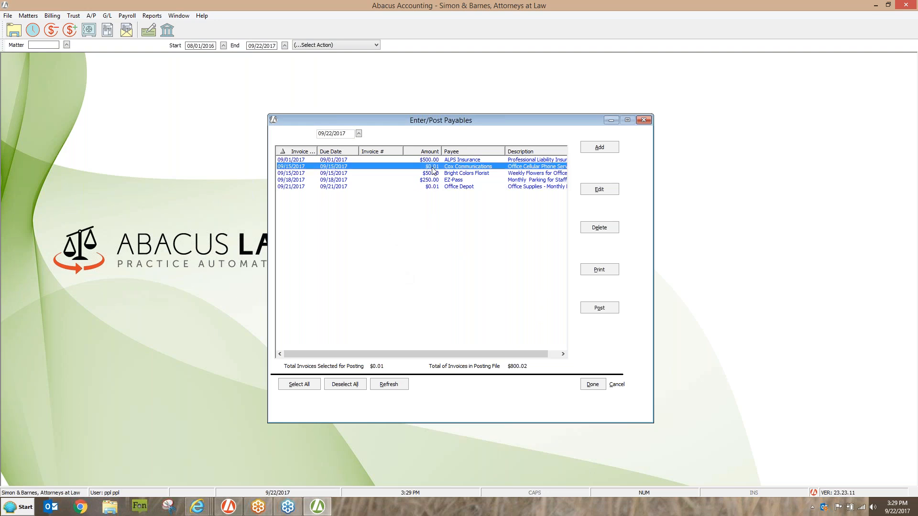
{"action": "left_click", "coordinate": [599, 189]}
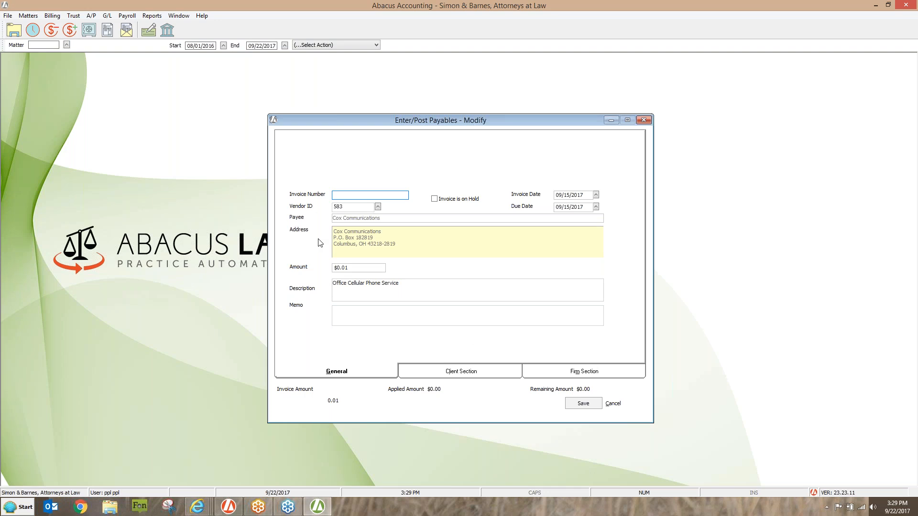
{"action": "left_click", "coordinate": [644, 121]}
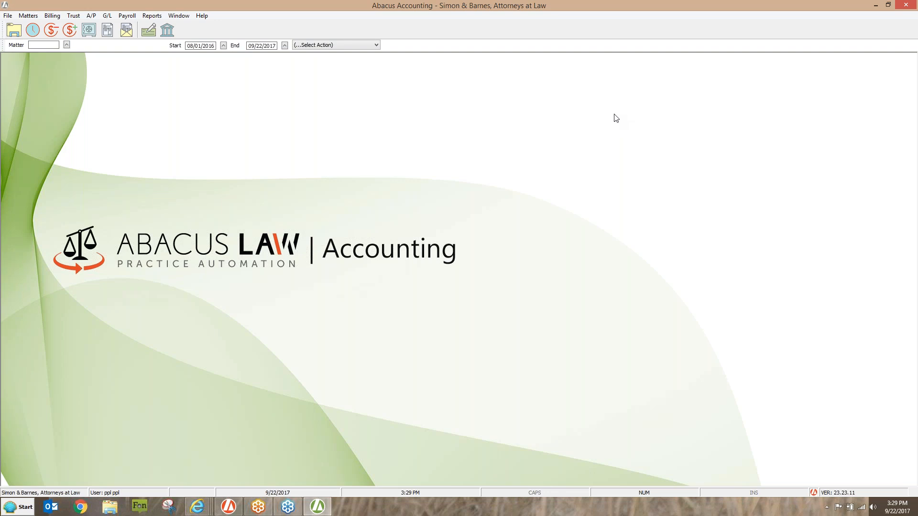
- Open the Demand Check Writer, mark the check as an ATM/Debit Card/Bank Charge Transaction, and close it without printing
{"action": "left_click", "coordinate": [91, 16]}
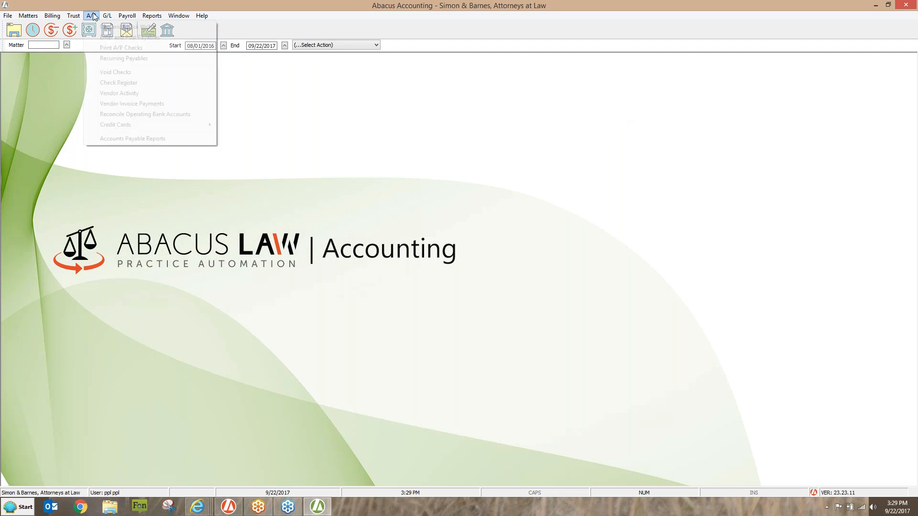
{"action": "left_click", "coordinate": [98, 28]}
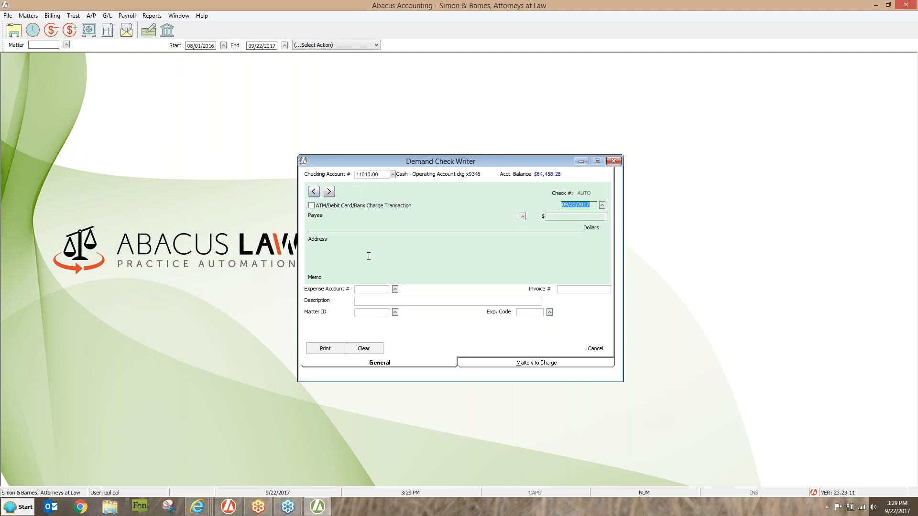
{"action": "left_click", "coordinate": [312, 206]}
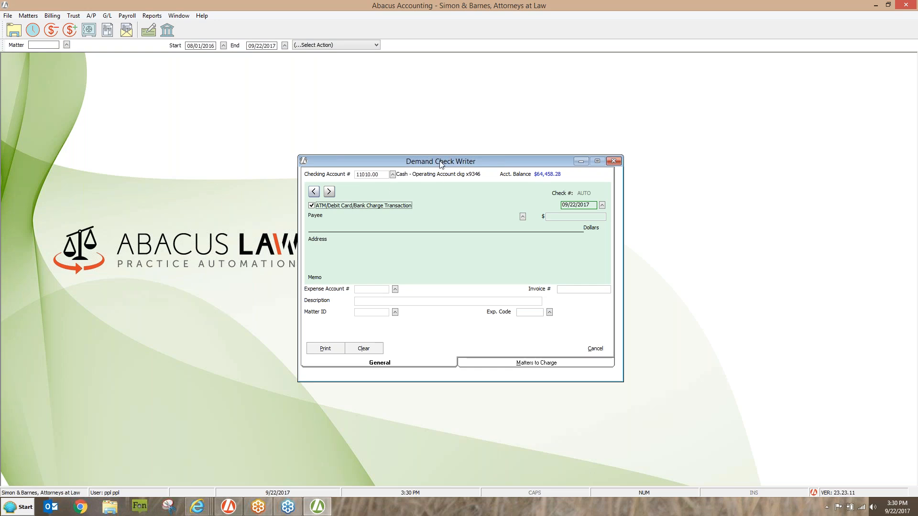
{"action": "left_click", "coordinate": [613, 160]}
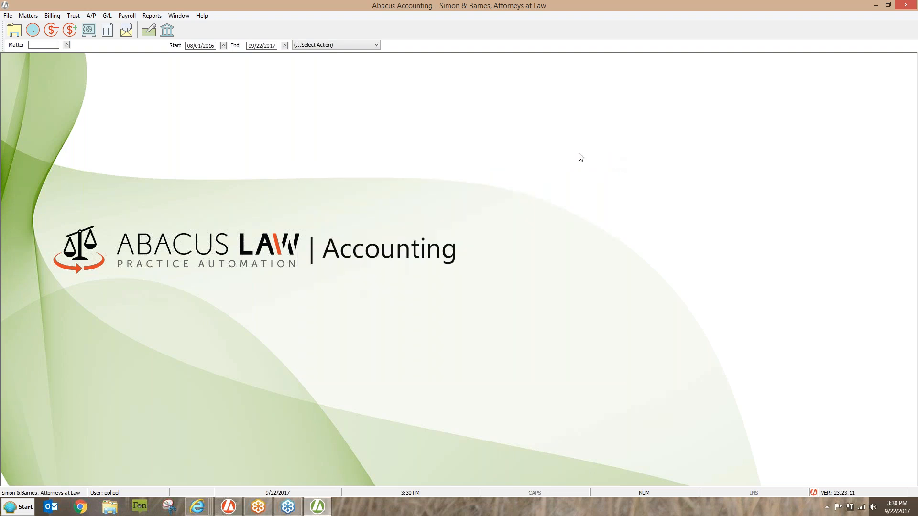
- Bring up the available general ledger functions
{"action": "left_click", "coordinate": [109, 16]}
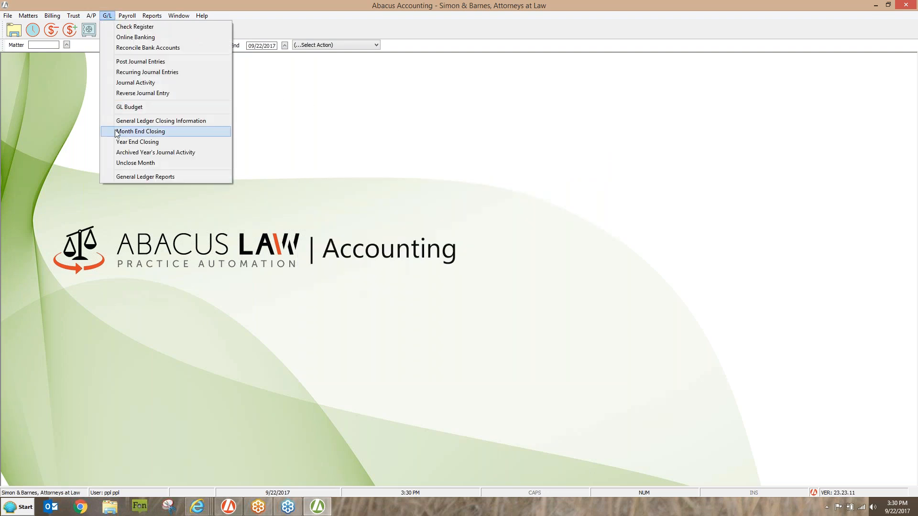
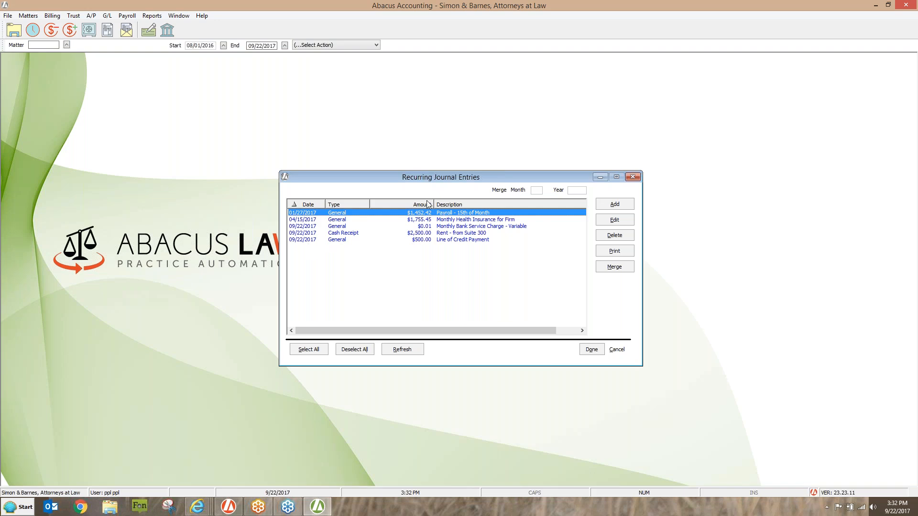
- Open a blank recurring journal entry, check the Post General Ledger Journal Entries list, and close both without adding anything
{"action": "left_click", "coordinate": [627, 205]}
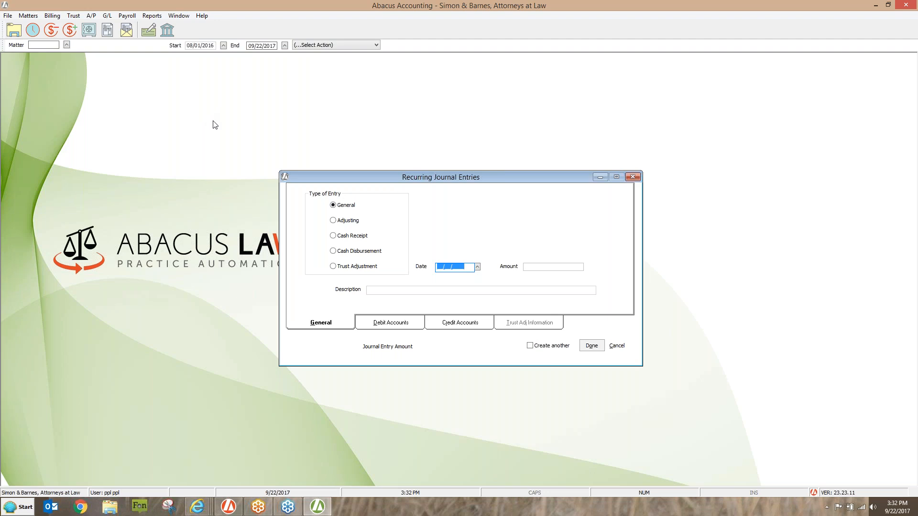
{"action": "left_click", "coordinate": [107, 18]}
{"action": "left_click", "coordinate": [126, 62]}
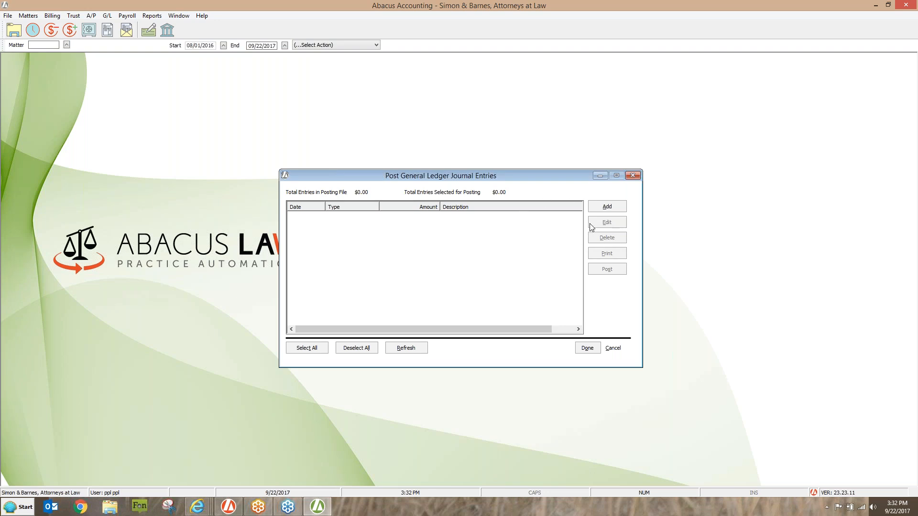
{"action": "left_click", "coordinate": [632, 176]}
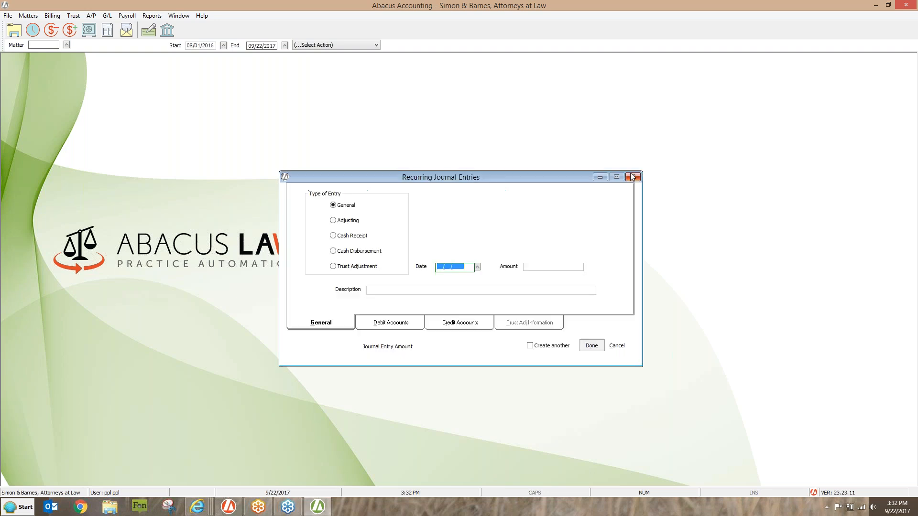
{"action": "left_click", "coordinate": [616, 345]}
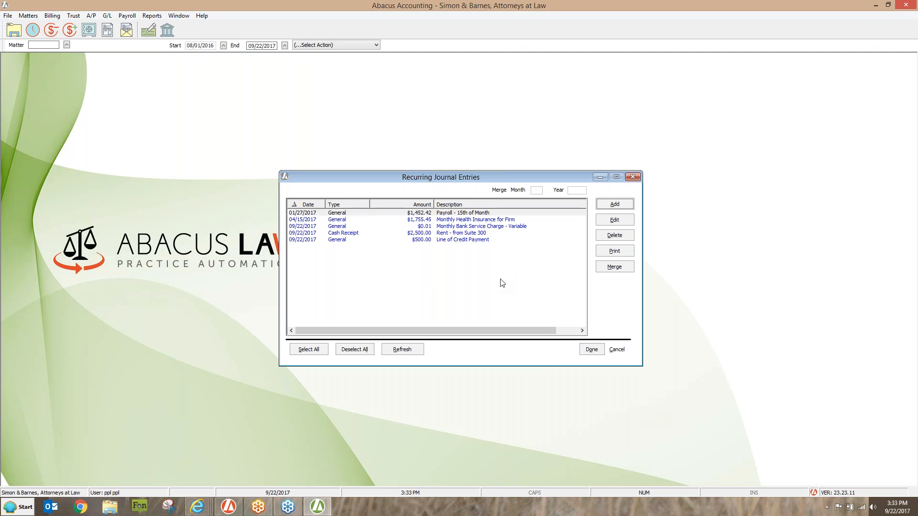
- Open the "Payroll - 15th of Month" recurring journal entry for editing and review its debit accounts, credit accounts and general details
{"action": "left_click", "coordinate": [455, 213]}
{"action": "left_click", "coordinate": [614, 219]}
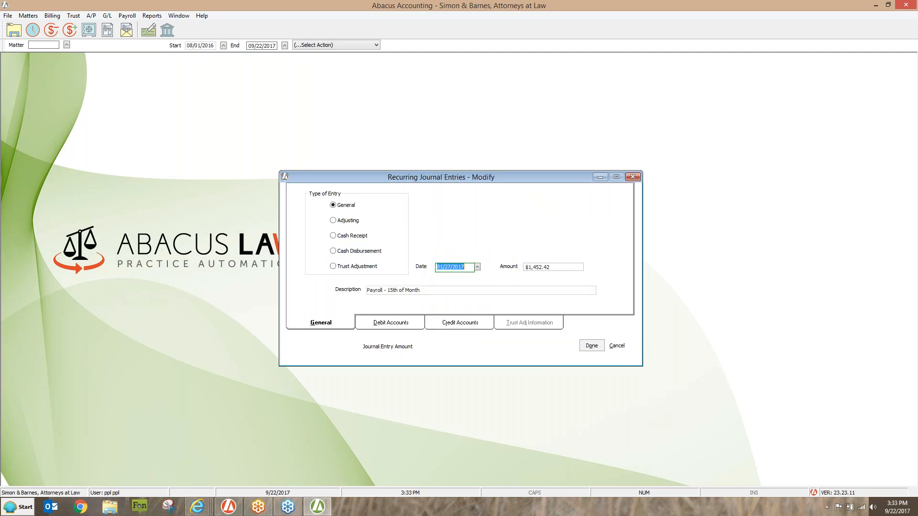
{"action": "left_click", "coordinate": [391, 322]}
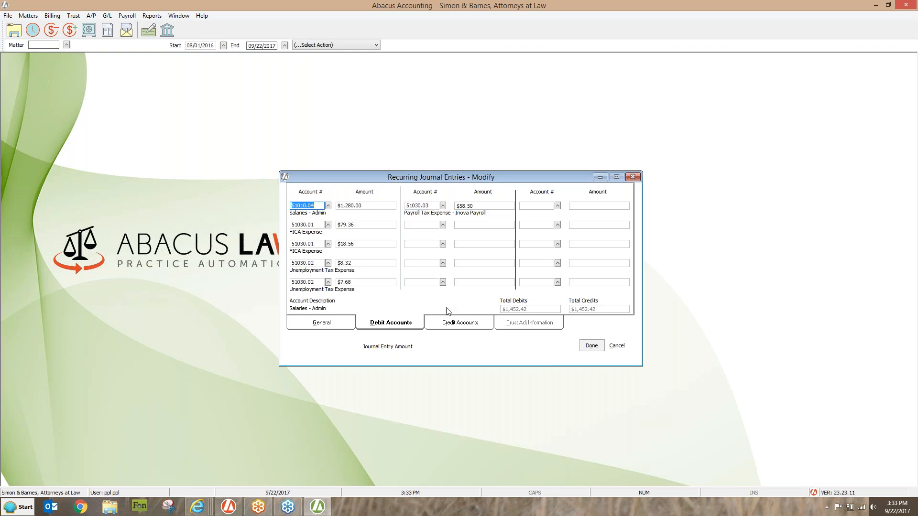
{"action": "left_click", "coordinate": [449, 324]}
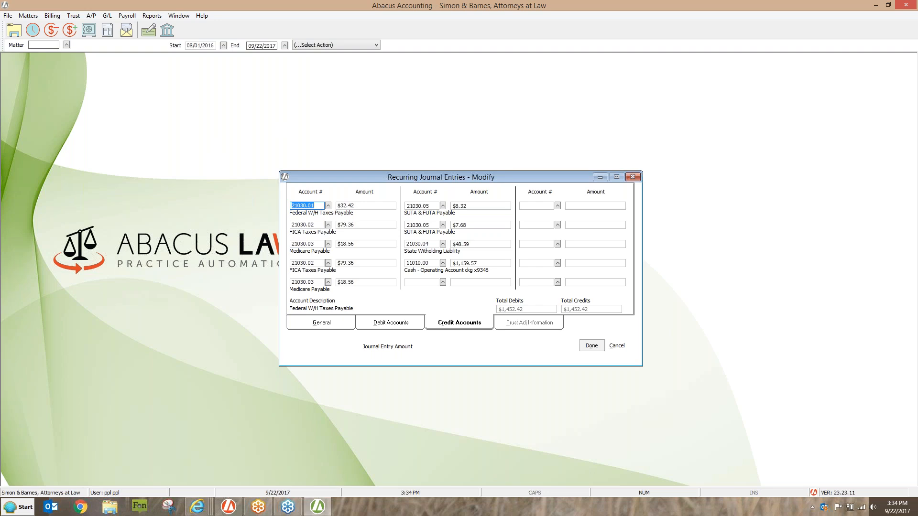
{"action": "left_click", "coordinate": [360, 324]}
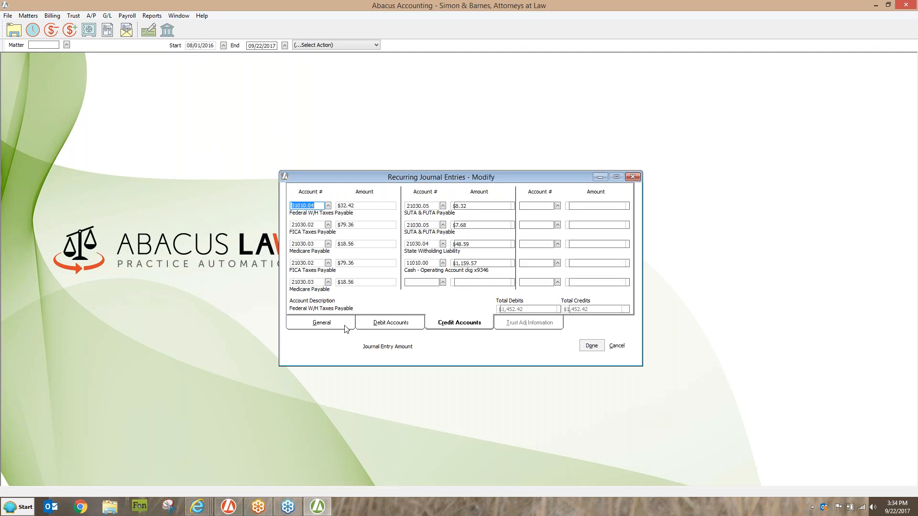
{"action": "left_click", "coordinate": [336, 325]}
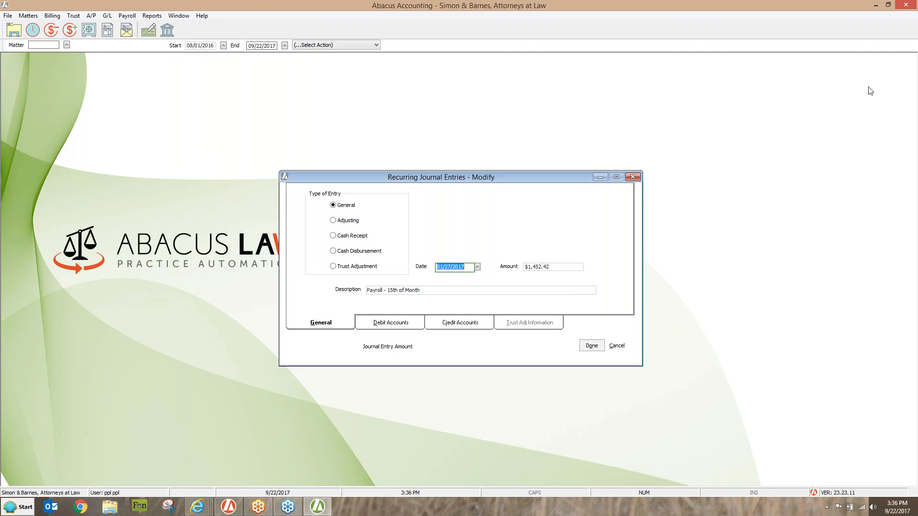
{"action": "left_click", "coordinate": [901, 103]}
{"action": "left_click", "coordinate": [466, 273]}
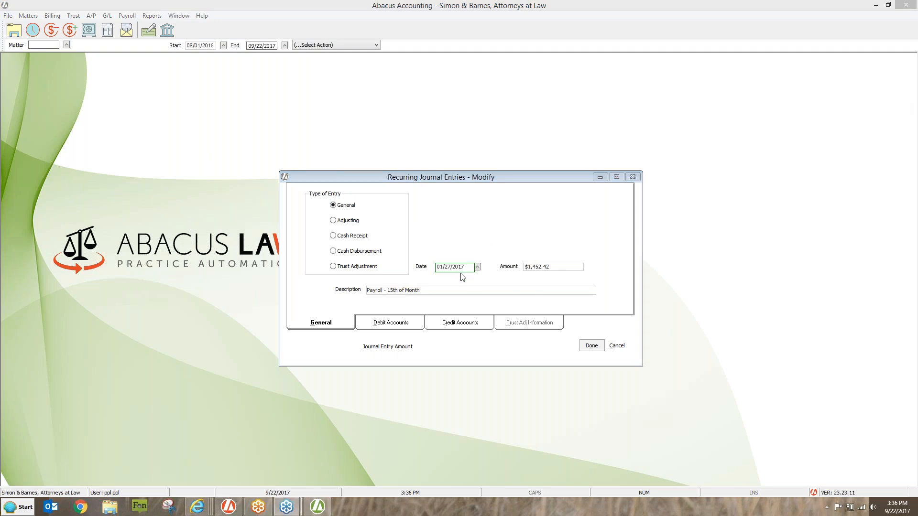